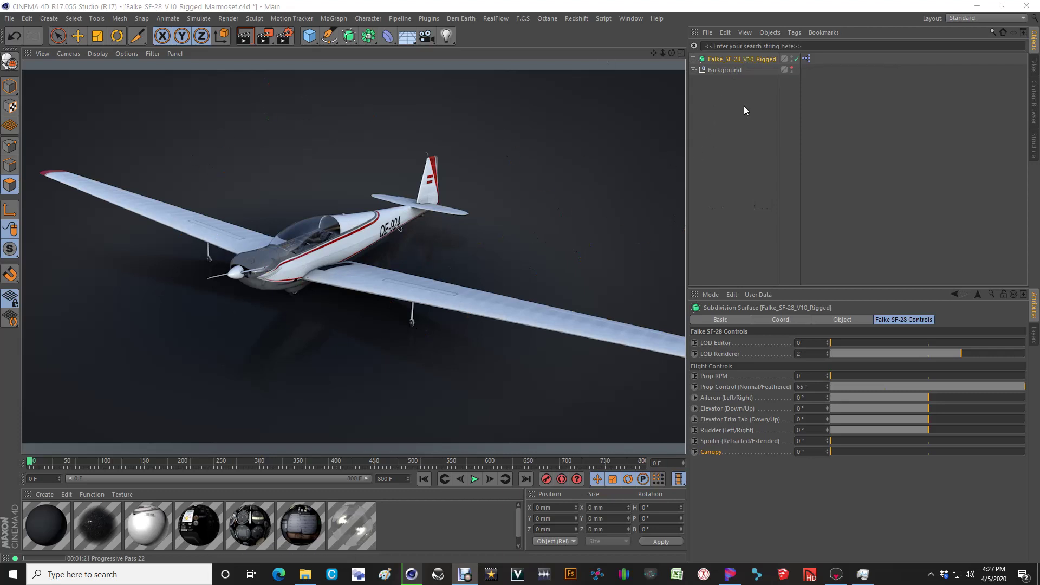
- Switch from the rendered view to the wireframe model and display the Falke SF-28 controls of the Falke_SF-28_V10_Rigged object
{"action": "left_click", "coordinate": [749, 60]}
{"action": "left_click_drag", "start_coordinate": [285, 260], "coordinate": [270, 304], "text": "alt"}
{"action": "key", "text": "9"}
{"action": "left_click_drag", "start_coordinate": [394, 301], "coordinate": [405, 281], "text": "alt"}
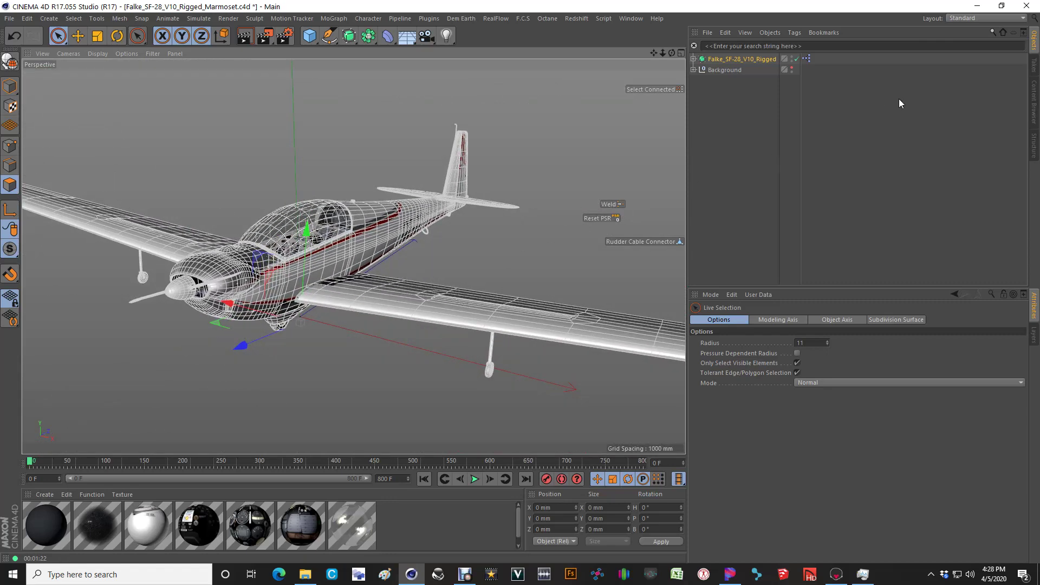
{"action": "left_click", "coordinate": [738, 59]}
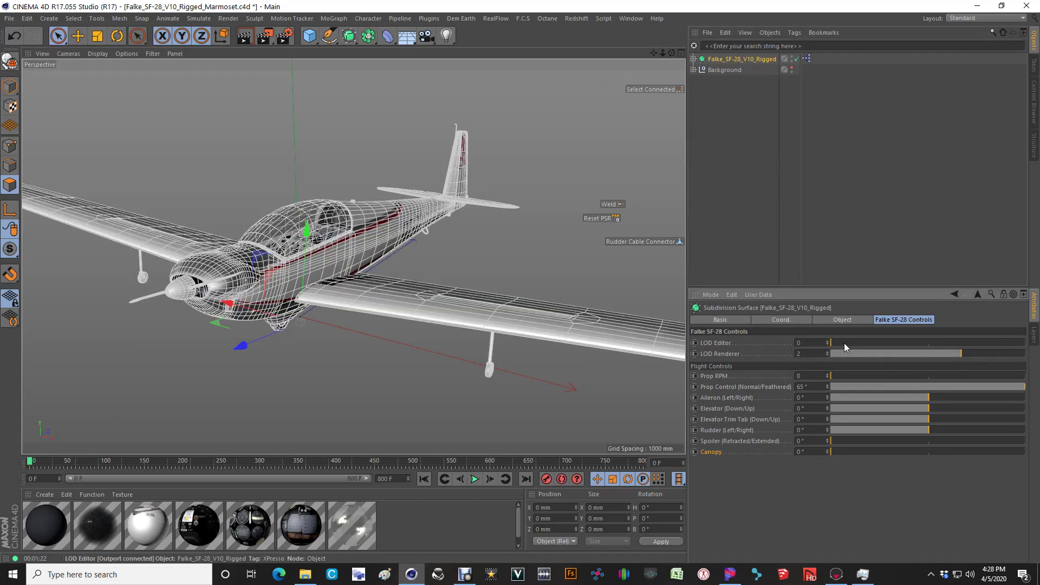
- Examine the full XPresso node graph attached to the rigged aircraft, and close the editor again
{"action": "double_click", "coordinate": [806, 58]}
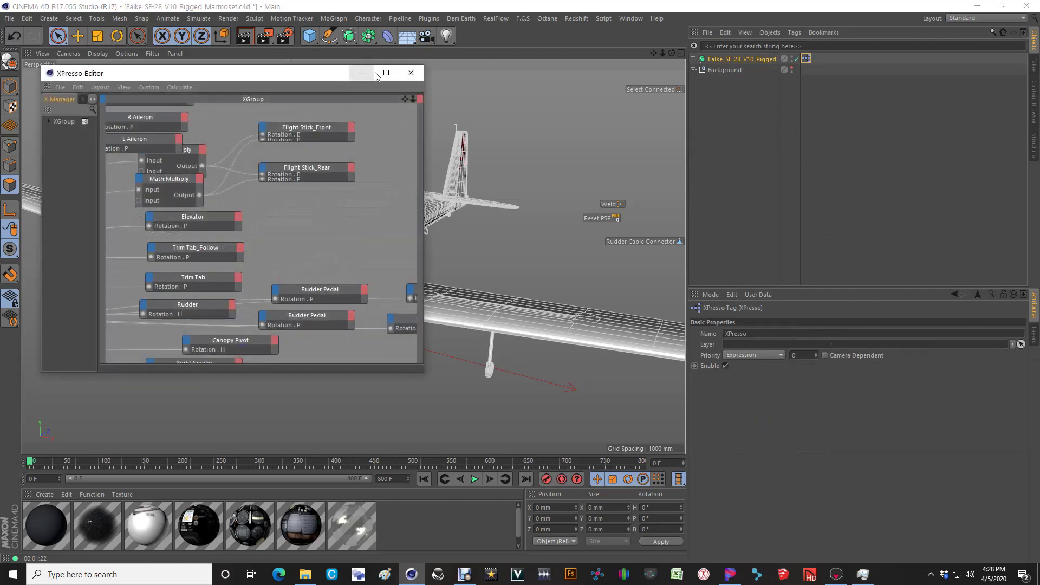
{"action": "left_click", "coordinate": [385, 72]}
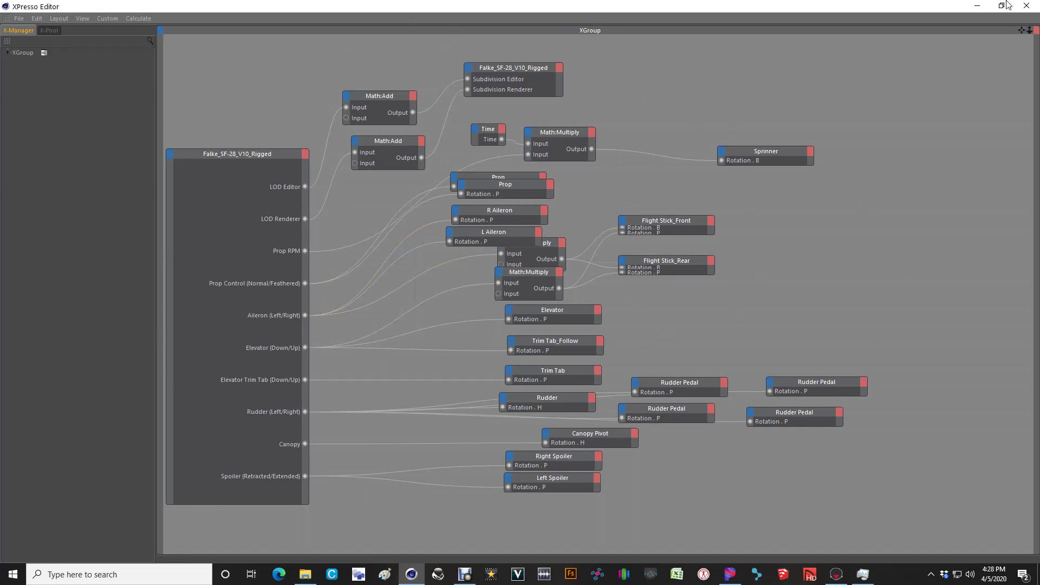
{"action": "left_click", "coordinate": [1026, 5]}
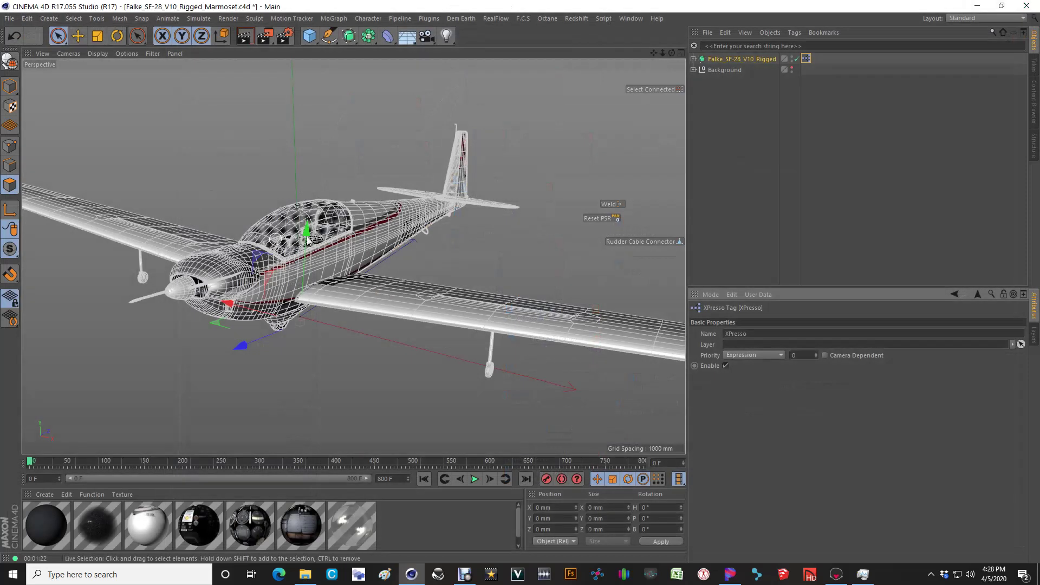
- Cycle the aircraft's LOD Editor level through 1 and 2, and return it to 0
{"action": "left_click", "coordinate": [746, 59]}
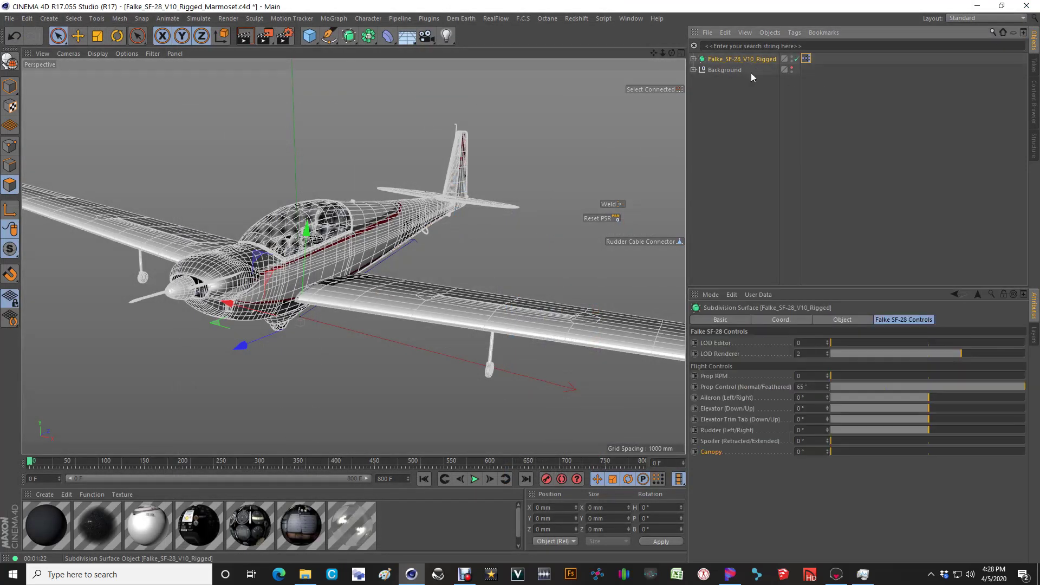
{"action": "left_click", "coordinate": [840, 340]}
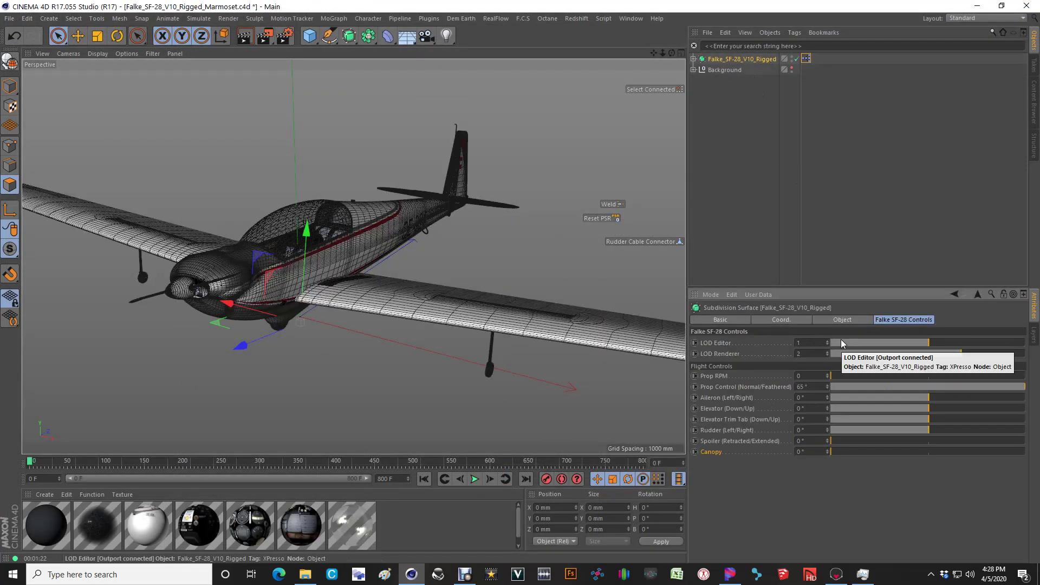
{"action": "left_click", "coordinate": [841, 341]}
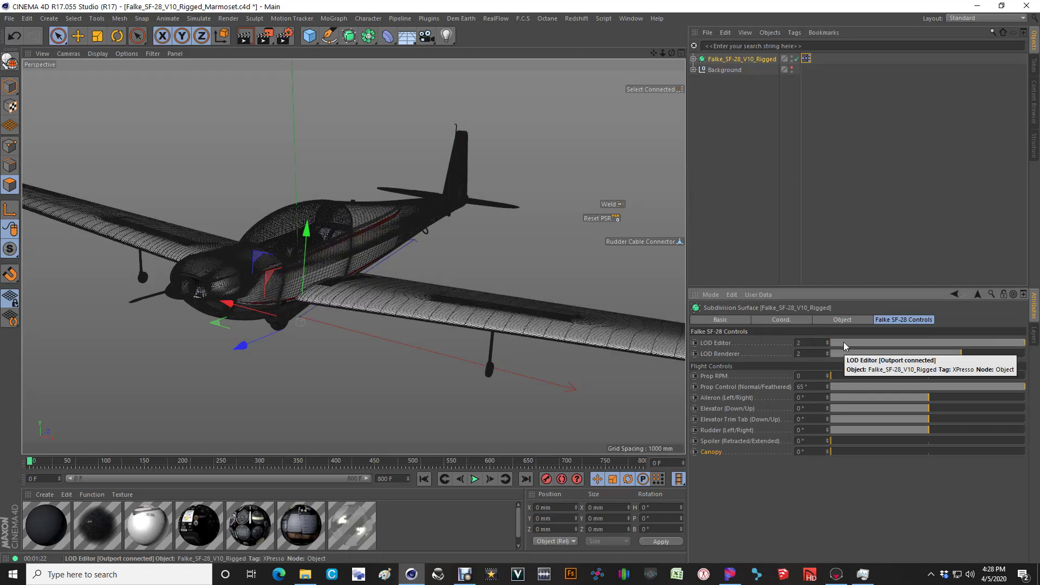
{"action": "left_click", "coordinate": [843, 342]}
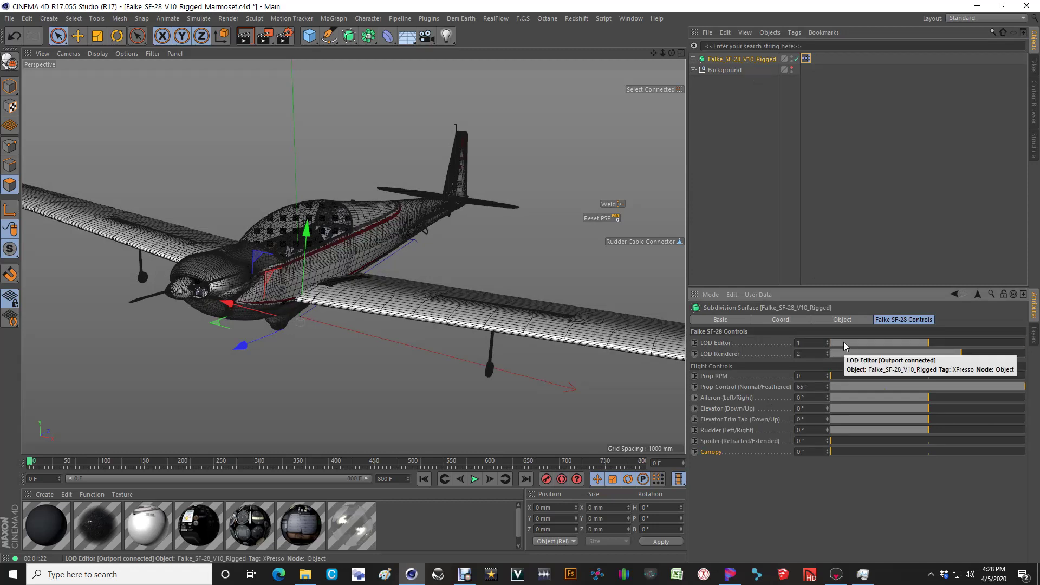
{"action": "left_click", "coordinate": [843, 342]}
- Lower the aircraft's LOD Renderer to 0 and render the current perspective view
{"action": "left_click_drag", "start_coordinate": [287, 281], "coordinate": [242, 295], "text": "alt"}
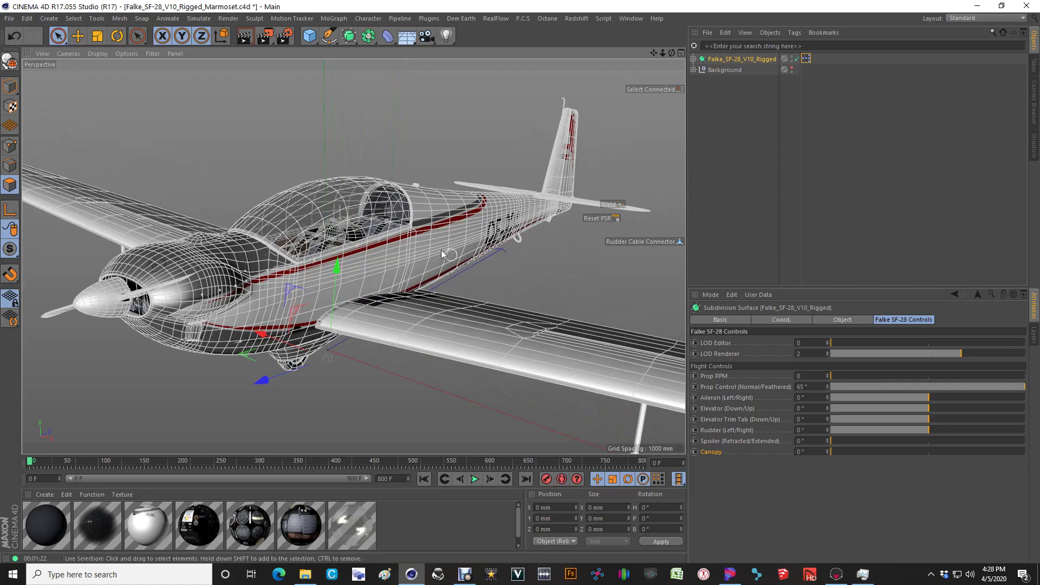
{"action": "left_click_drag", "start_coordinate": [440, 210], "coordinate": [425, 219], "text": "alt"}
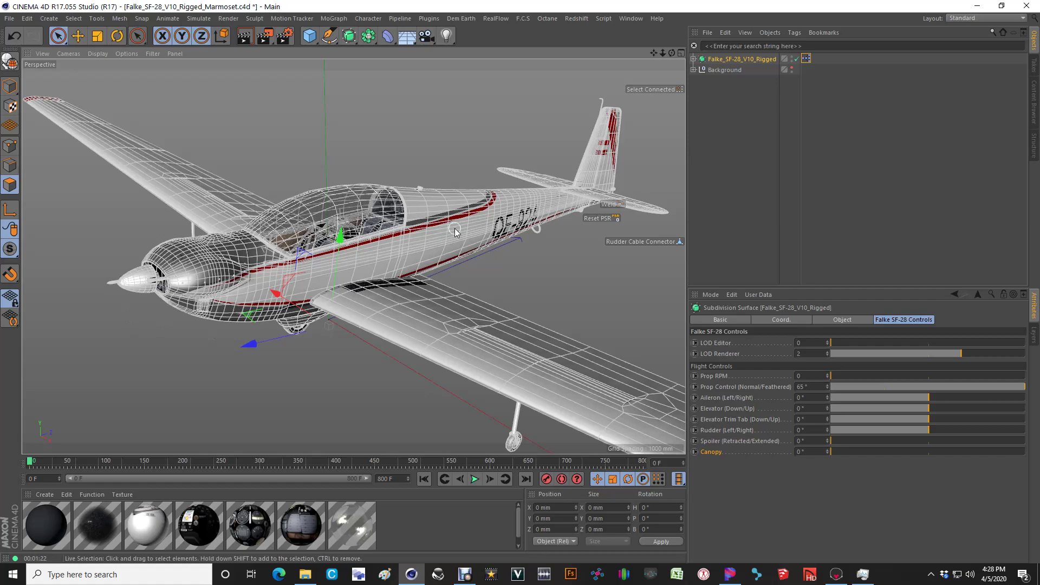
{"action": "left_click_drag", "start_coordinate": [377, 234], "coordinate": [426, 247], "text": "alt"}
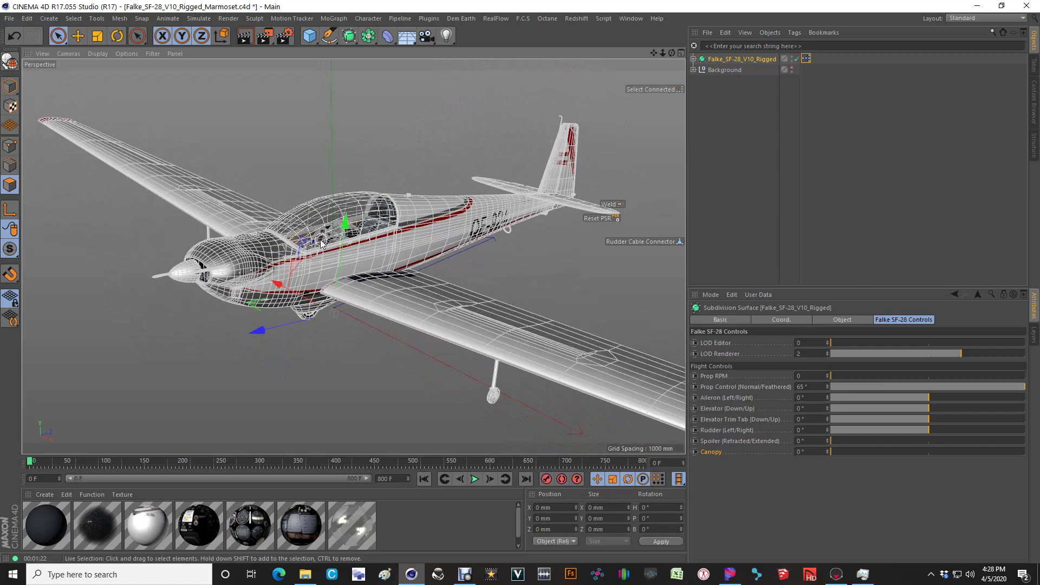
{"action": "scroll", "coordinate": [321, 243], "scroll_direction": "up", "scroll_amount": 2}
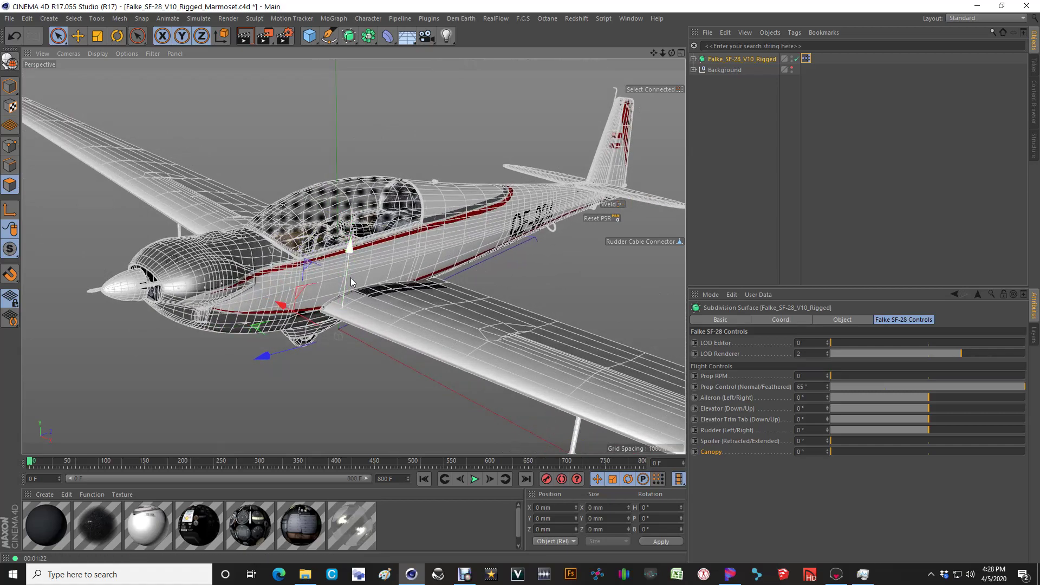
{"action": "left_click_drag", "start_coordinate": [408, 231], "coordinate": [612, 233], "text": "alt"}
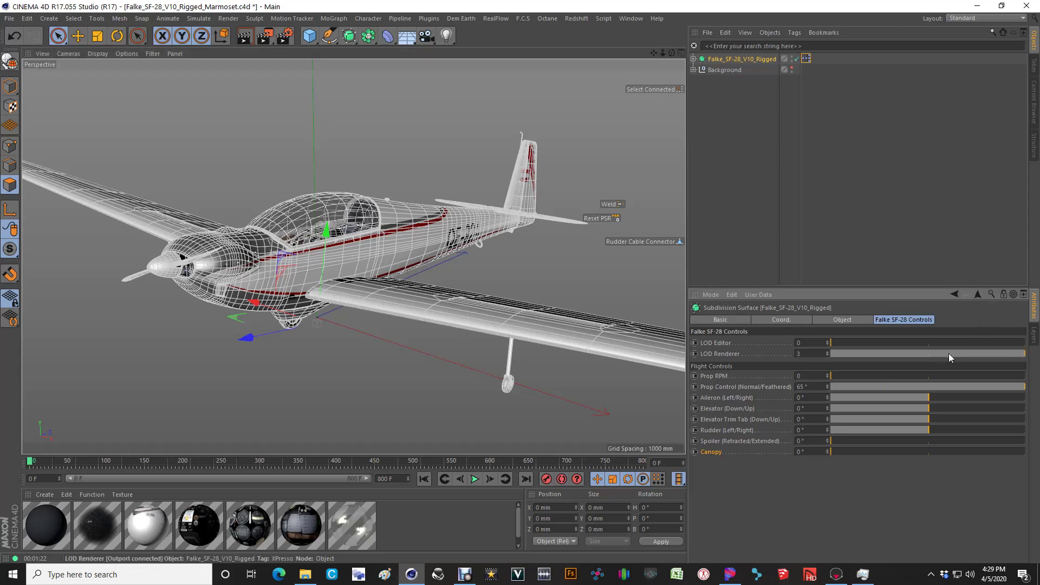
{"action": "left_click_drag", "start_coordinate": [938, 352], "coordinate": [872, 355]}
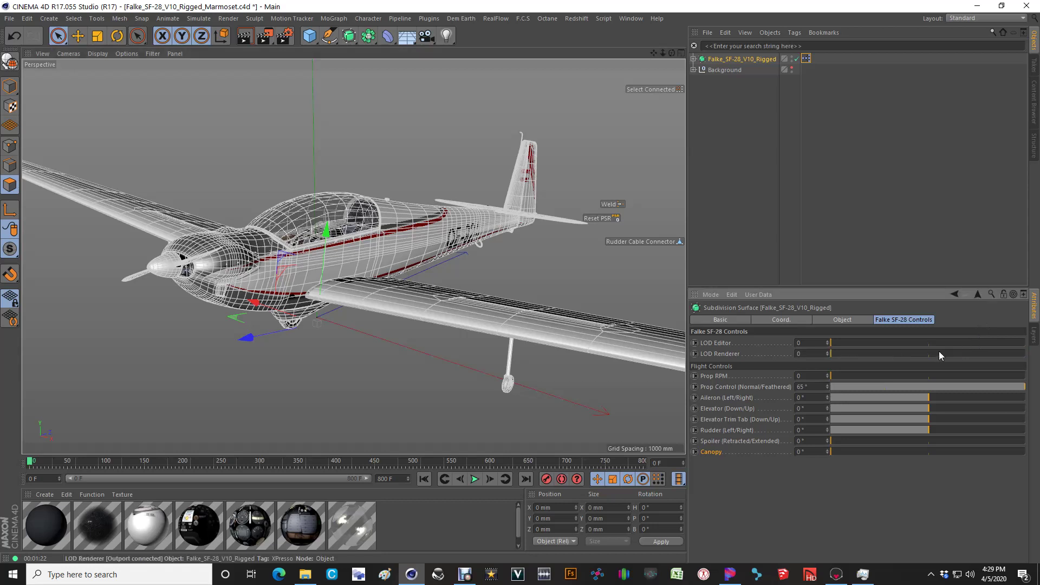
{"action": "left_click", "coordinate": [245, 37]}
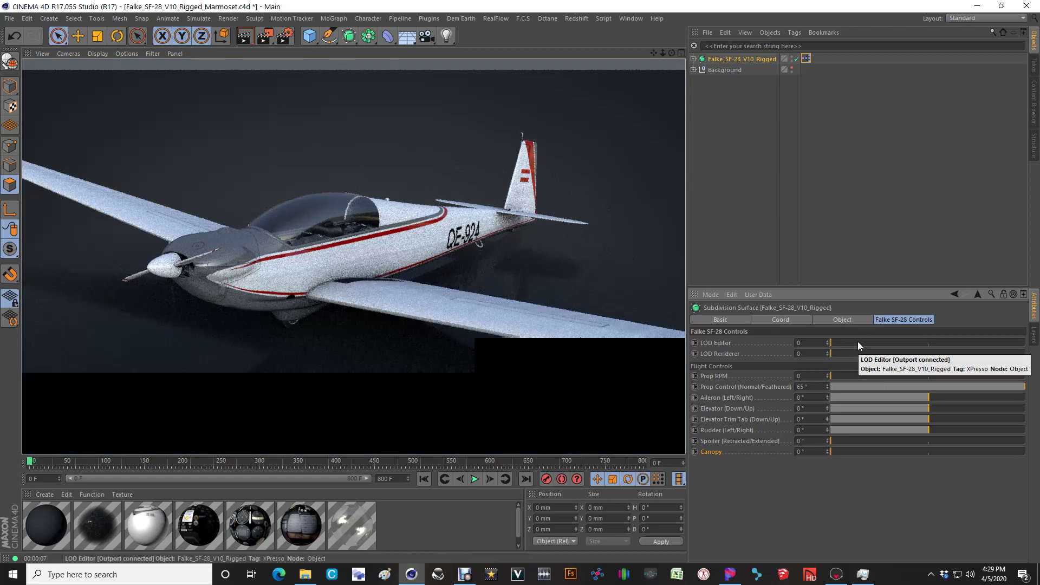
- Set LOD Editor to 1 and LOD Renderer to 2, and render the view again for comparison
{"action": "left_click", "coordinate": [857, 342]}
{"action": "left_click", "coordinate": [879, 354]}
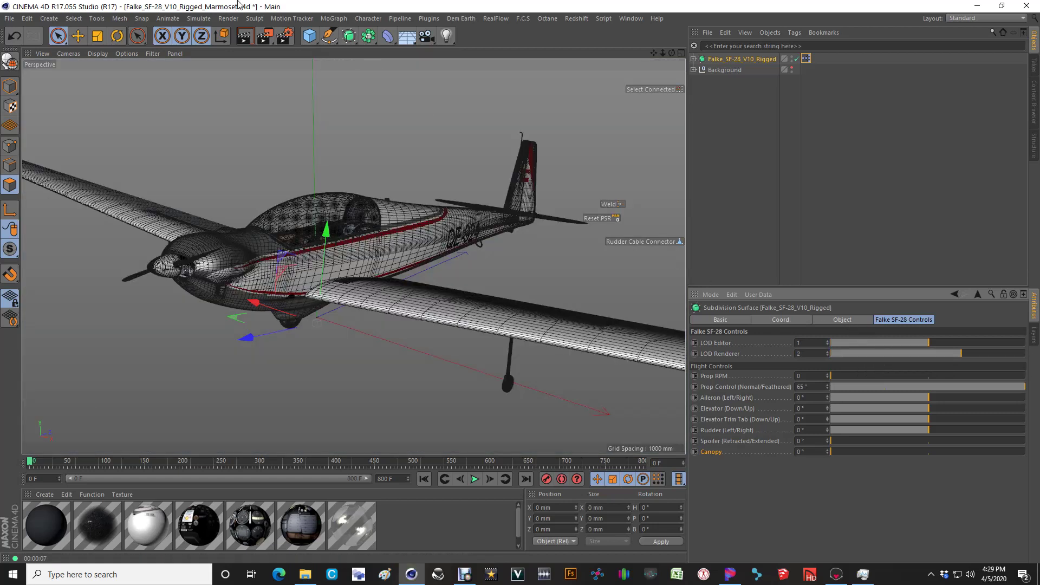
{"action": "left_click", "coordinate": [245, 34]}
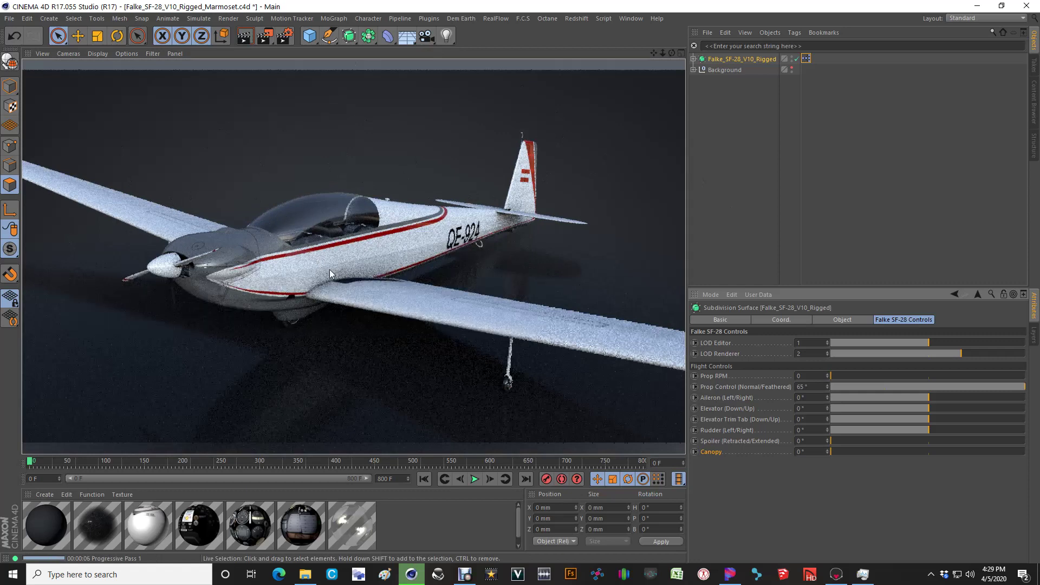
- Return LOD Editor to 0 and unfeather the propeller blades by lowering Prop Control to 1°
{"action": "left_click", "coordinate": [903, 342]}
{"action": "scroll", "coordinate": [369, 229], "scroll_direction": "up", "scroll_amount": 2}
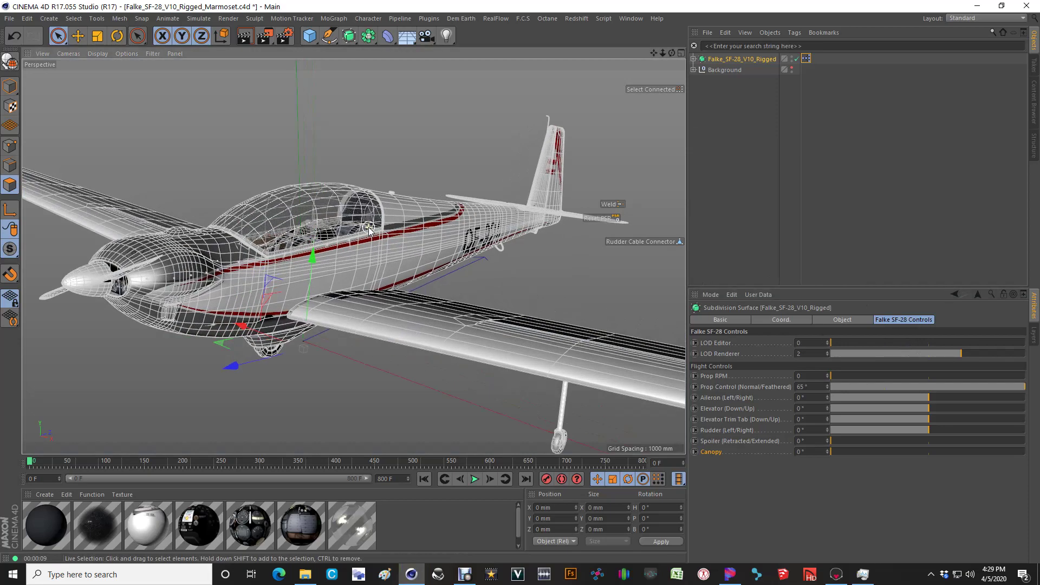
{"action": "left_click_drag", "start_coordinate": [367, 226], "coordinate": [704, 379], "text": "alt"}
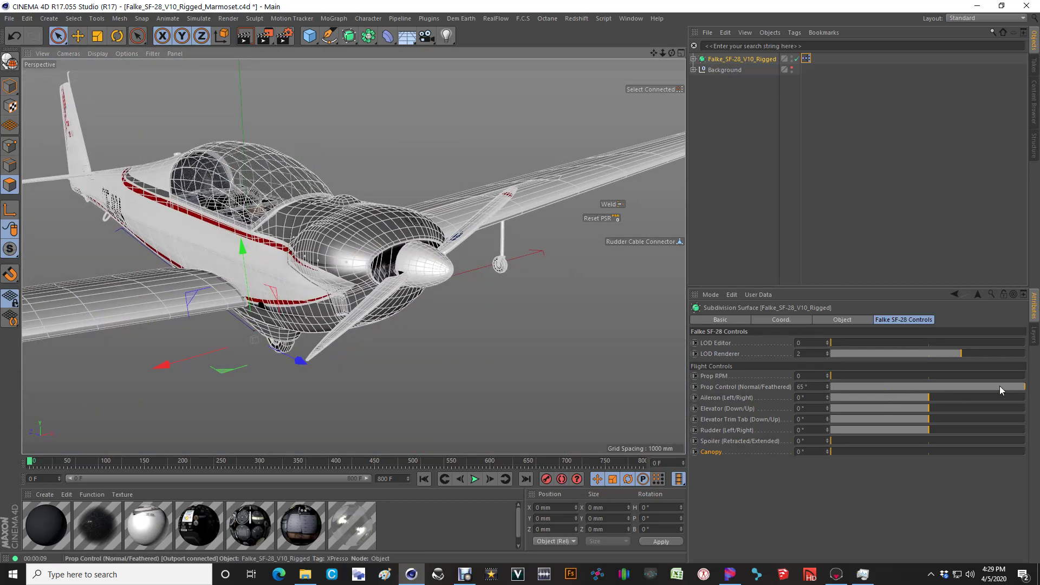
{"action": "left_click_drag", "start_coordinate": [1005, 386], "coordinate": [888, 392]}
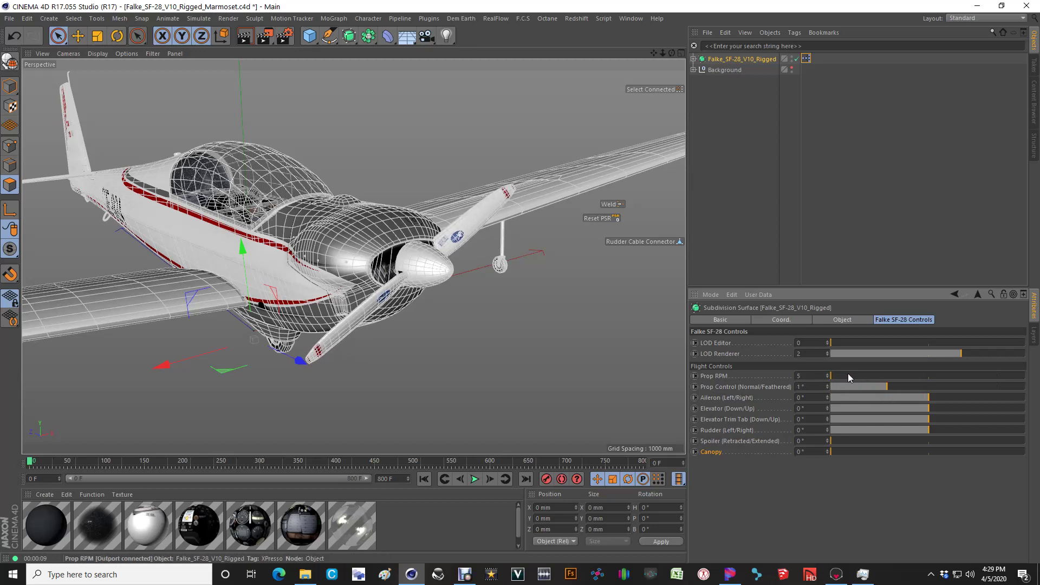
- Play the animation, raise Prop RPM to 9, and lower Prop Control to -25° while the propeller spins
{"action": "left_click", "coordinate": [475, 479]}
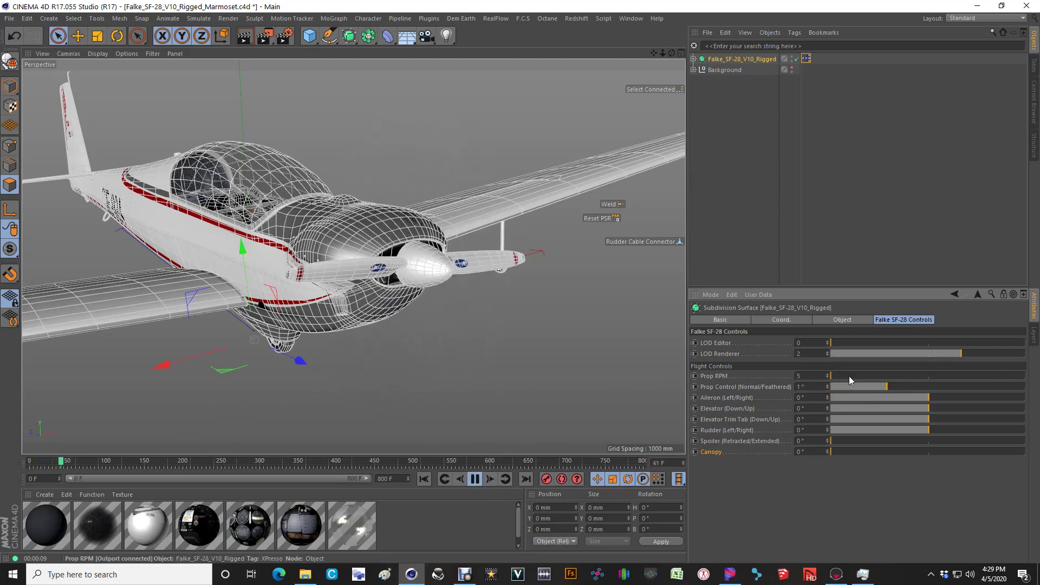
{"action": "scroll", "coordinate": [850, 376], "scroll_direction": "up", "scroll_amount": 4}
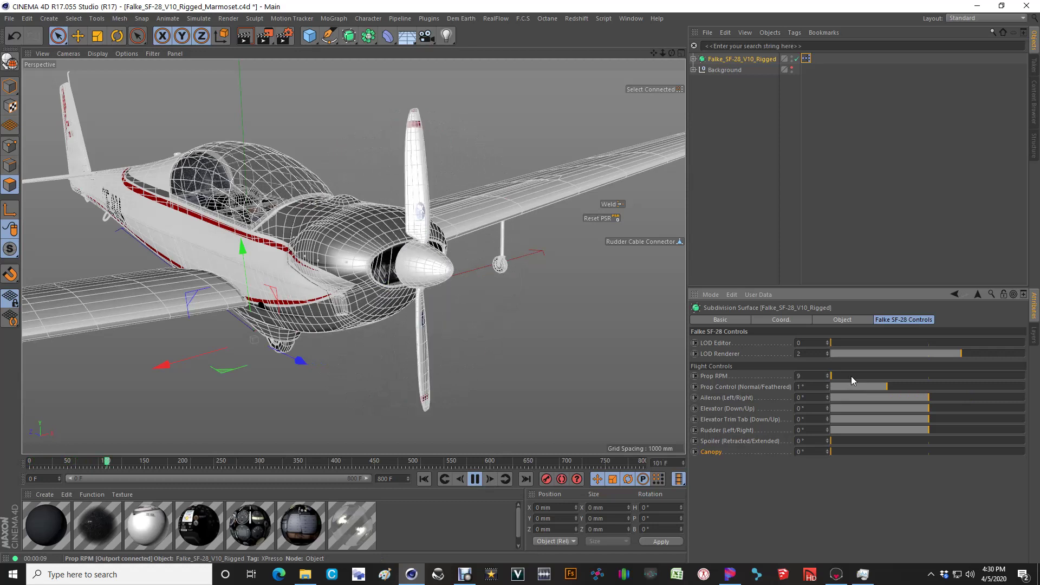
{"action": "left_click_drag", "start_coordinate": [886, 385], "coordinate": [838, 374]}
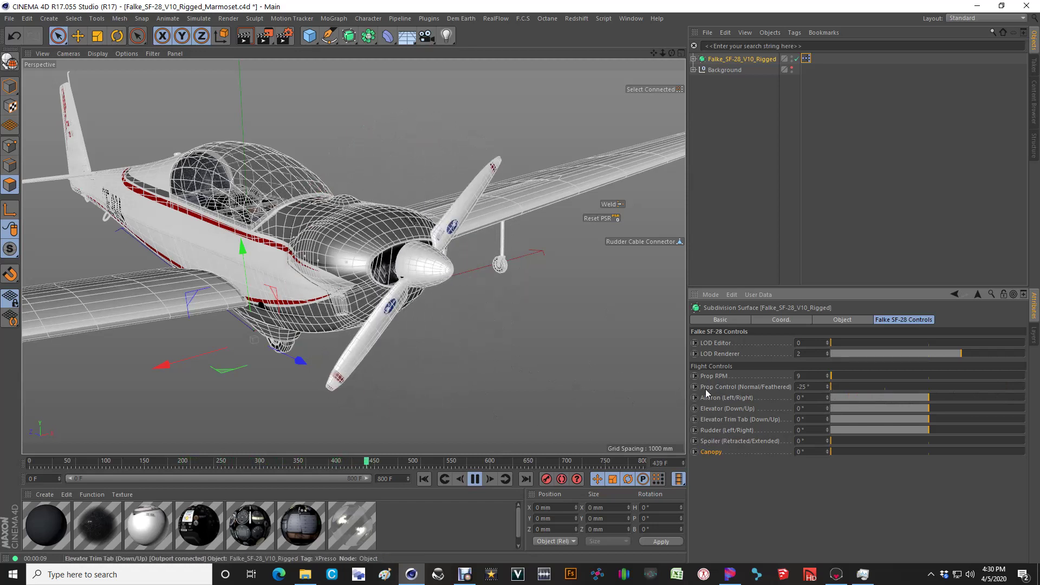
- Reduce Prop RPM to 0 and stop the playback, returning to frame 0
{"action": "left_click", "coordinate": [857, 373]}
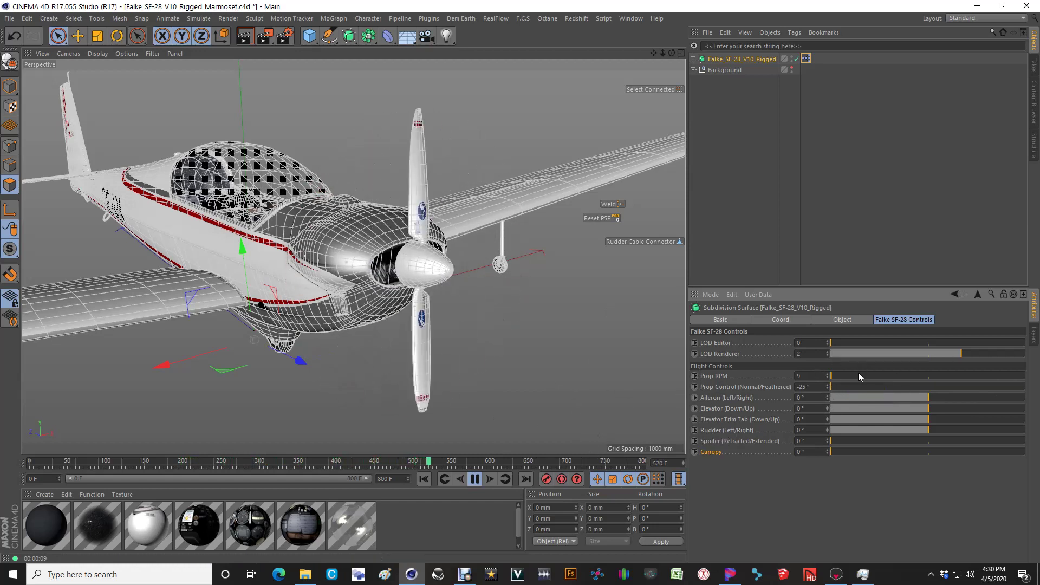
{"action": "left_click_drag", "start_coordinate": [857, 373], "coordinate": [720, 374]}
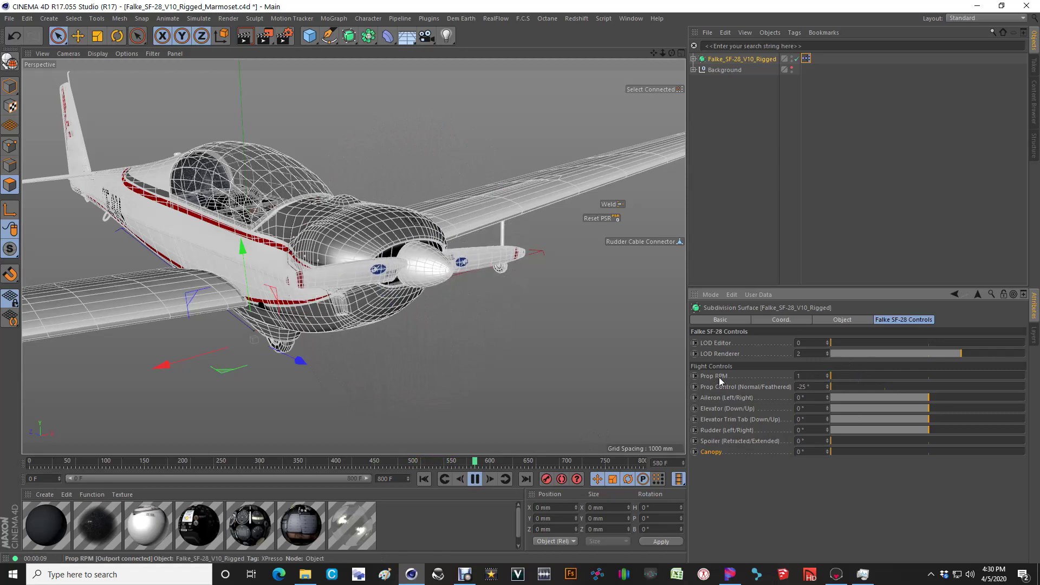
{"action": "left_click", "coordinate": [832, 375]}
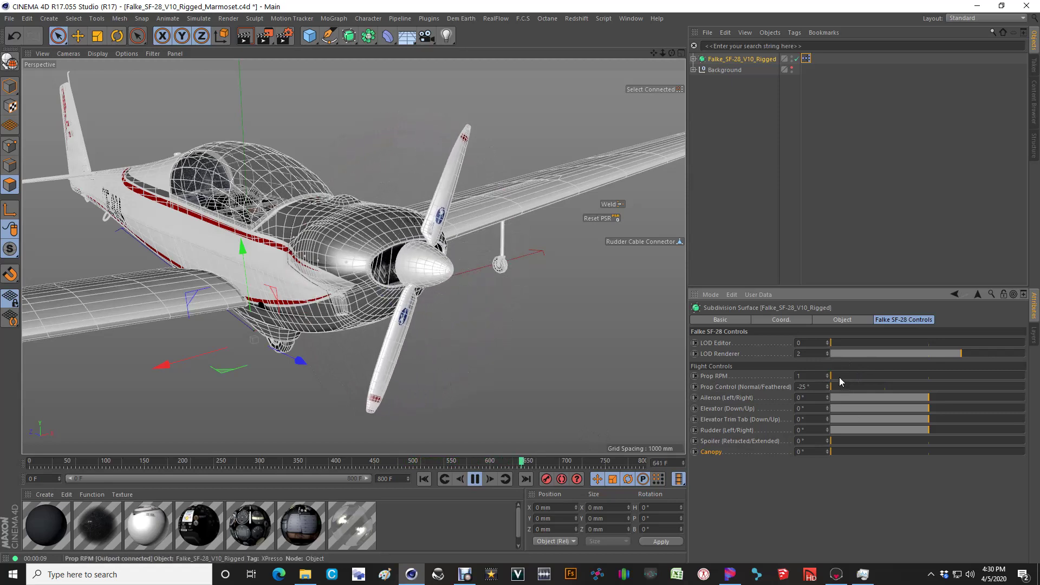
{"action": "left_click_drag", "start_coordinate": [388, 235], "coordinate": [213, 219], "text": "alt"}
{"action": "left_click_drag", "start_coordinate": [639, 298], "coordinate": [306, 271], "text": "alt"}
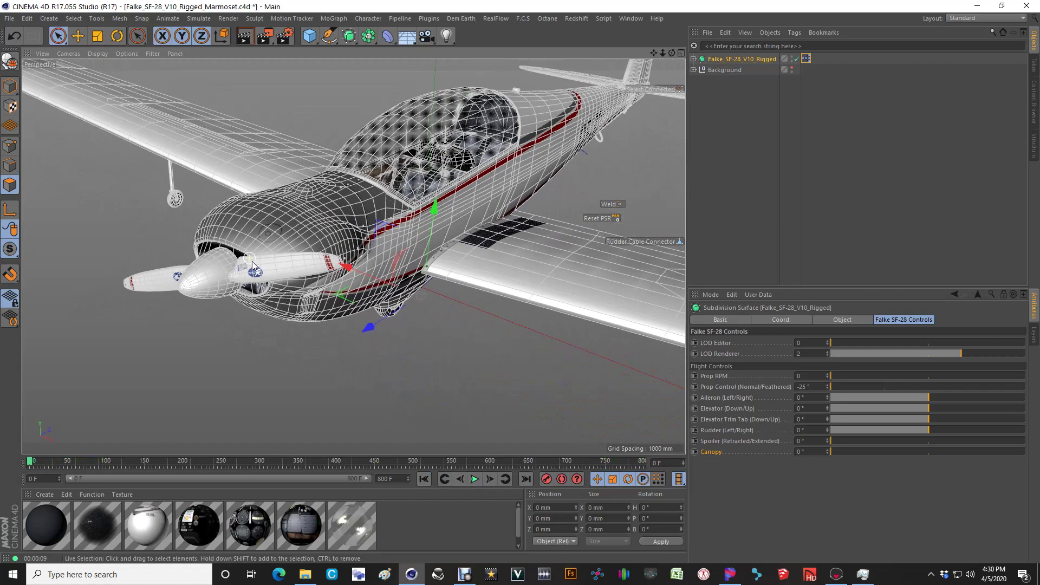
- Try Prop RPM at 1 with the animation stopped, and set it back to 0
{"action": "middle_click_drag", "start_coordinate": [363, 221], "coordinate": [320, 285], "text": "alt"}
{"action": "mouse_move", "coordinate": [320, 284]}
{"action": "left_mouse_down", "text": "alt"}
{"action": "mouse_move", "coordinate": [332, 267]}
{"action": "mouse_move", "coordinate": [327, 277]}
{"action": "left_mouse_up", "text": "alt"}
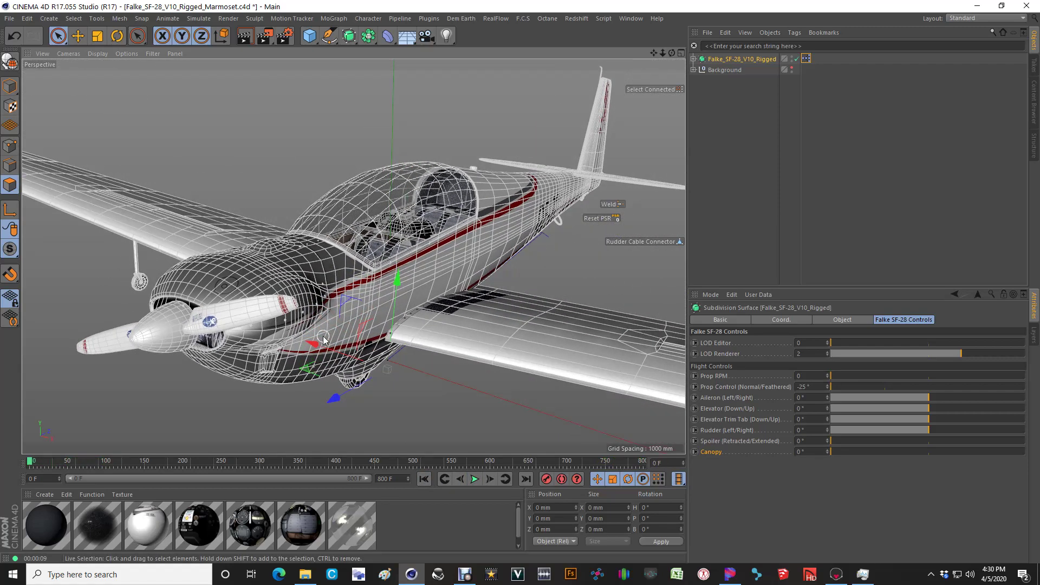
{"action": "middle_click_drag", "start_coordinate": [323, 335], "coordinate": [326, 309], "text": "alt"}
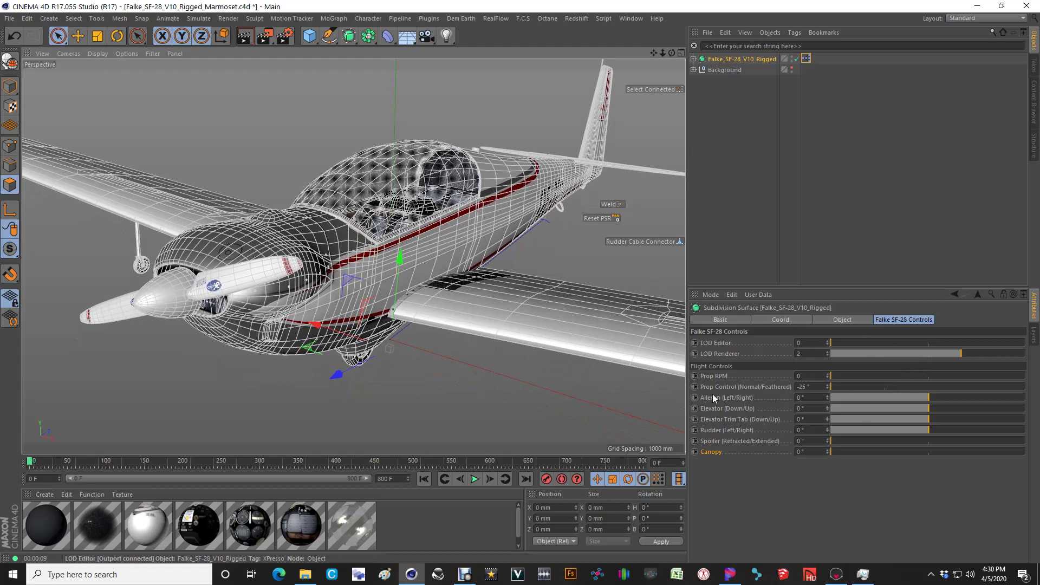
{"action": "left_click", "coordinate": [849, 375]}
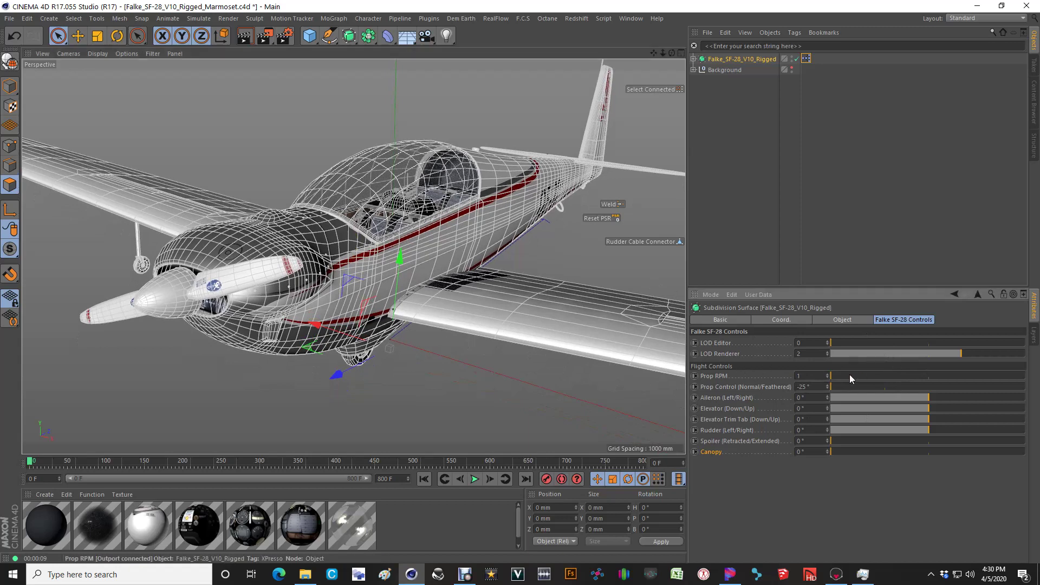
{"action": "scroll", "coordinate": [850, 374], "scroll_direction": "down", "scroll_amount": 1}
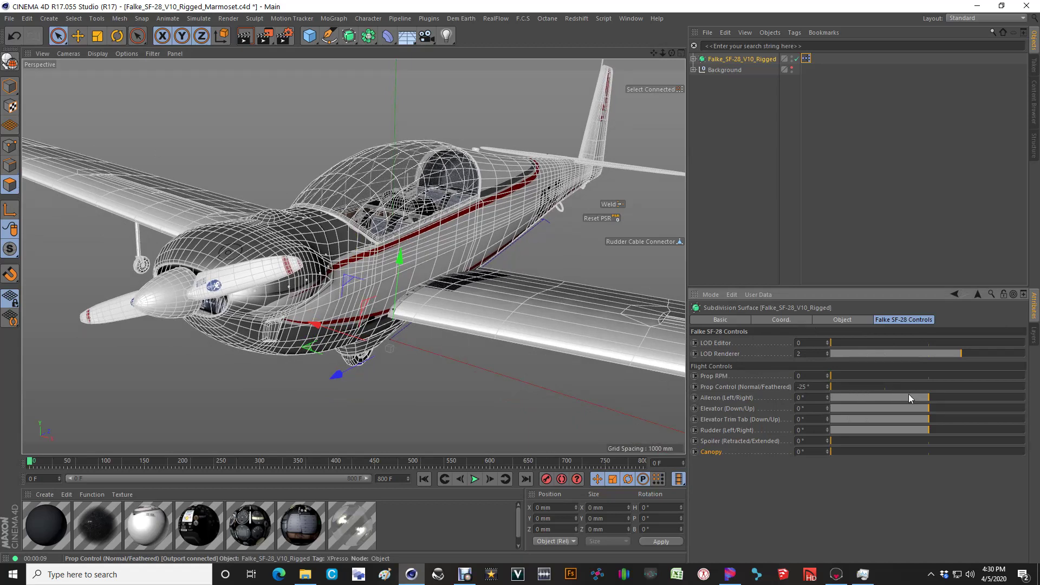
- Test the ailerons with their control, return them to 0°, and deflect the elevator to -2° at the tail
{"action": "left_click_drag", "start_coordinate": [487, 303], "coordinate": [457, 199], "text": "alt"}
{"action": "mouse_move", "coordinate": [918, 395]}
{"action": "left_mouse_down"}
{"action": "mouse_move", "coordinate": [817, 398]}
{"action": "mouse_move", "coordinate": [1025, 398]}
{"action": "mouse_move", "coordinate": [928, 397]}
{"action": "mouse_move", "coordinate": [921, 408]}
{"action": "left_mouse_up"}
{"action": "left_click_drag", "start_coordinate": [542, 325], "coordinate": [433, 287], "text": "alt"}
{"action": "scroll", "coordinate": [426, 329], "scroll_direction": "up", "scroll_amount": 5}
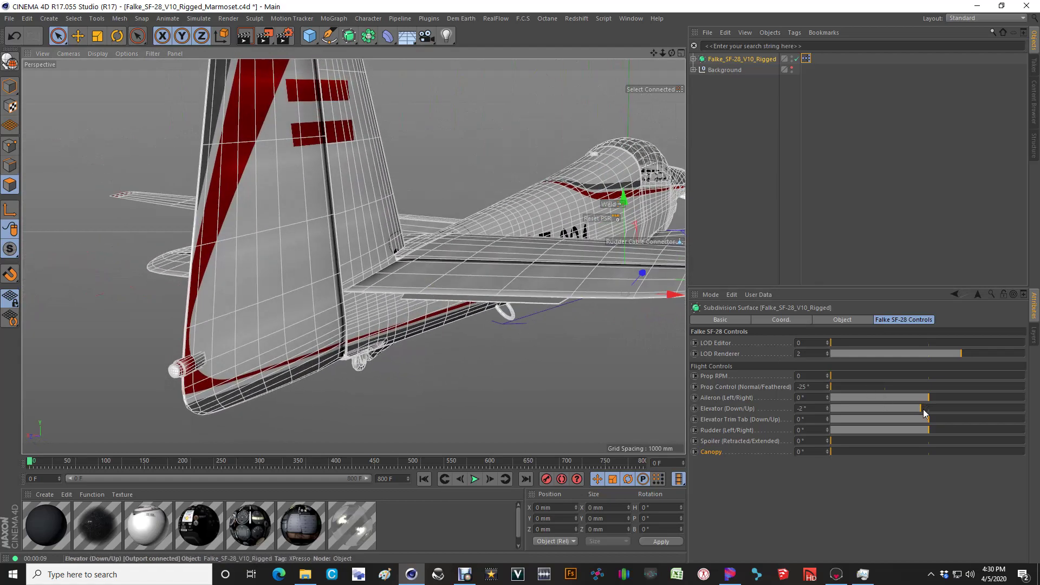
- Swing the elevator and rudder through their flight controls and bring both back to 0°
{"action": "left_click_drag", "start_coordinate": [922, 410], "coordinate": [828, 406]}
{"action": "left_click", "coordinate": [923, 426]}
{"action": "mouse_move", "coordinate": [924, 427]}
{"action": "left_mouse_down"}
{"action": "mouse_move", "coordinate": [810, 425]}
{"action": "mouse_move", "coordinate": [1019, 421]}
{"action": "mouse_move", "coordinate": [696, 413]}
{"action": "mouse_move", "coordinate": [1025, 421]}
{"action": "mouse_move", "coordinate": [763, 431]}
{"action": "mouse_move", "coordinate": [911, 438]}
{"action": "left_mouse_up"}
{"action": "left_click_drag", "start_coordinate": [836, 407], "coordinate": [928, 407]}
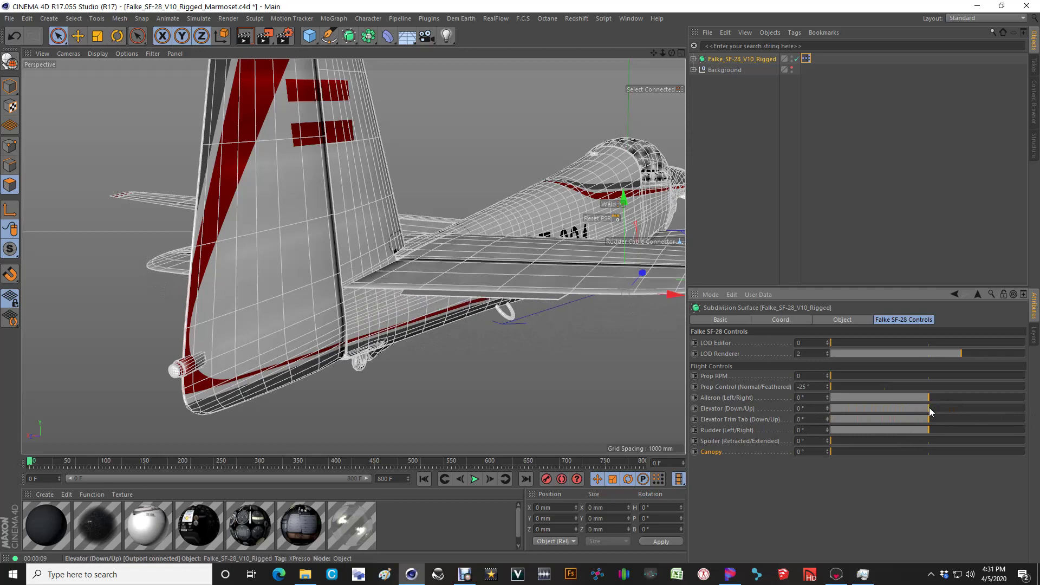
{"action": "left_click_drag", "start_coordinate": [596, 346], "coordinate": [478, 374], "text": "alt"}
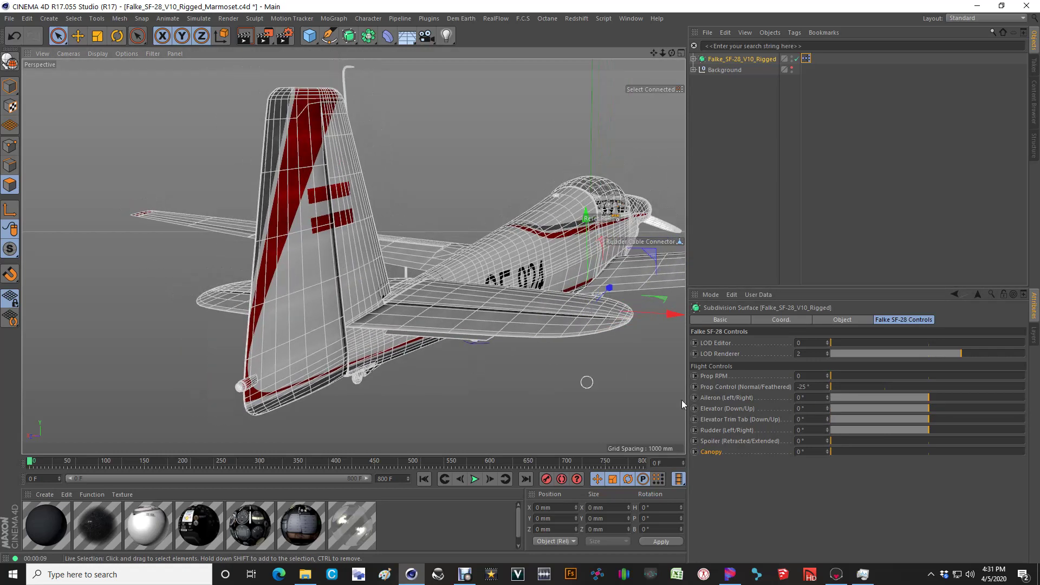
- Deflect the rudder to 8°, check the tail wheel linkage up close, and return the rudder to 0°
{"action": "left_click_drag", "start_coordinate": [927, 431], "coordinate": [951, 430]}
{"action": "scroll", "coordinate": [381, 399], "scroll_direction": "up", "scroll_amount": 10}
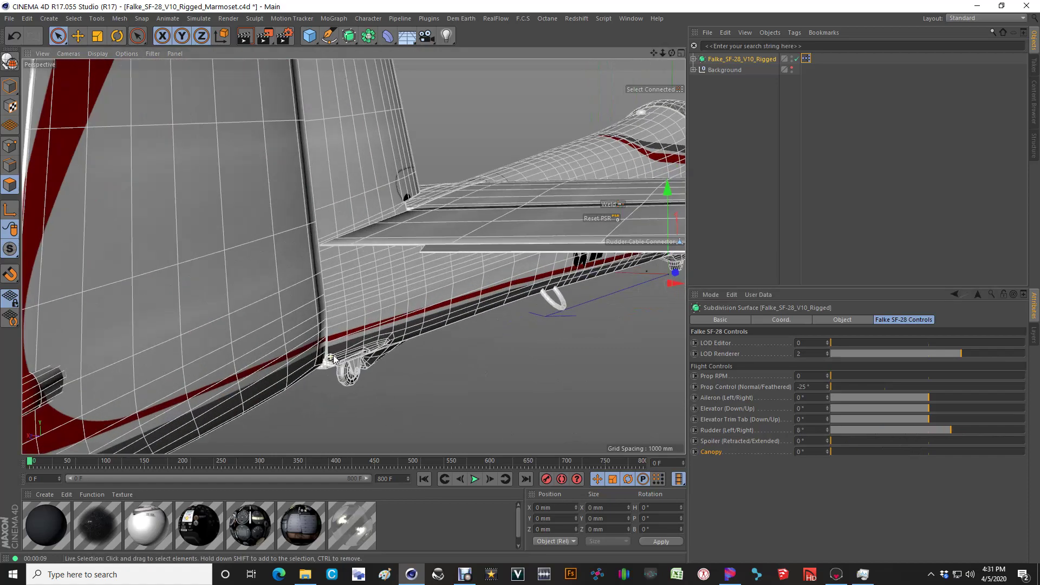
{"action": "scroll", "coordinate": [363, 352], "scroll_direction": "up", "scroll_amount": 5}
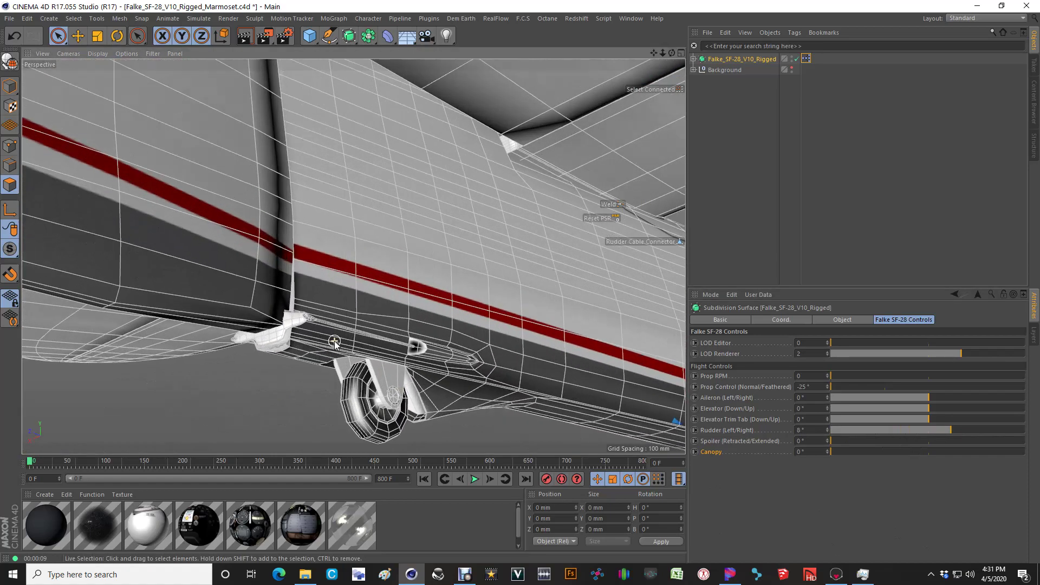
{"action": "mouse_move", "coordinate": [934, 430]}
{"action": "left_mouse_down"}
{"action": "mouse_move", "coordinate": [794, 424]}
{"action": "mouse_move", "coordinate": [995, 422]}
{"action": "mouse_move", "coordinate": [955, 417]}
{"action": "mouse_move", "coordinate": [967, 426]}
{"action": "mouse_move", "coordinate": [928, 433]}
{"action": "left_mouse_up"}
- Test the wing spoilers with their control and retract them to 0°
{"action": "left_click_drag", "start_coordinate": [487, 244], "coordinate": [411, 428], "text": "alt"}
{"action": "left_click_drag", "start_coordinate": [847, 439], "coordinate": [1006, 430]}
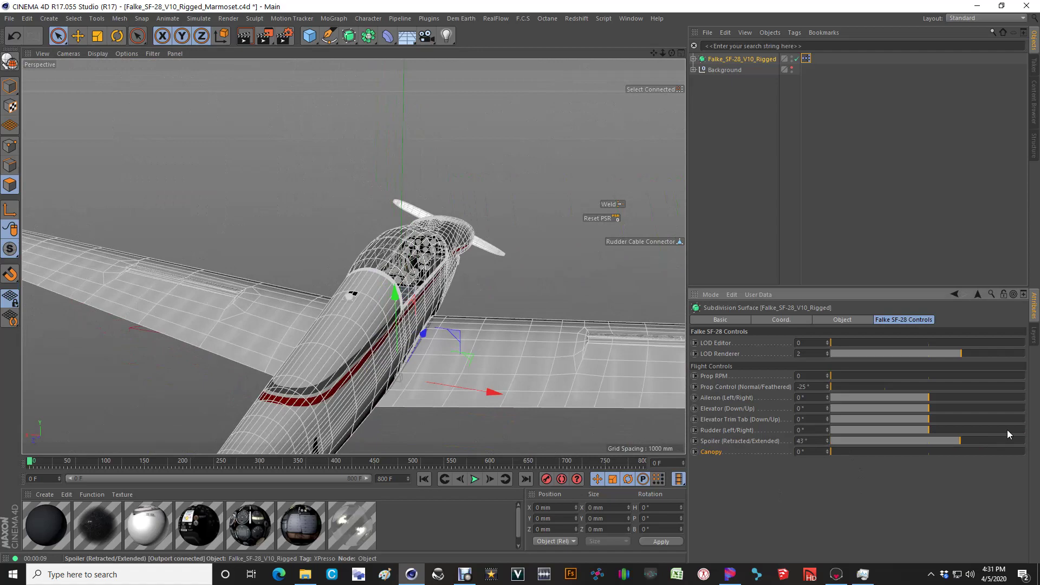
{"action": "left_click_drag", "start_coordinate": [910, 440], "coordinate": [760, 434]}
- Render a close-up of the retracted spoiler on the wing
{"action": "left_click_drag", "start_coordinate": [228, 319], "coordinate": [126, 373], "text": "alt"}
{"action": "right_click_drag", "start_coordinate": [126, 373], "coordinate": [392, 365], "text": "alt"}
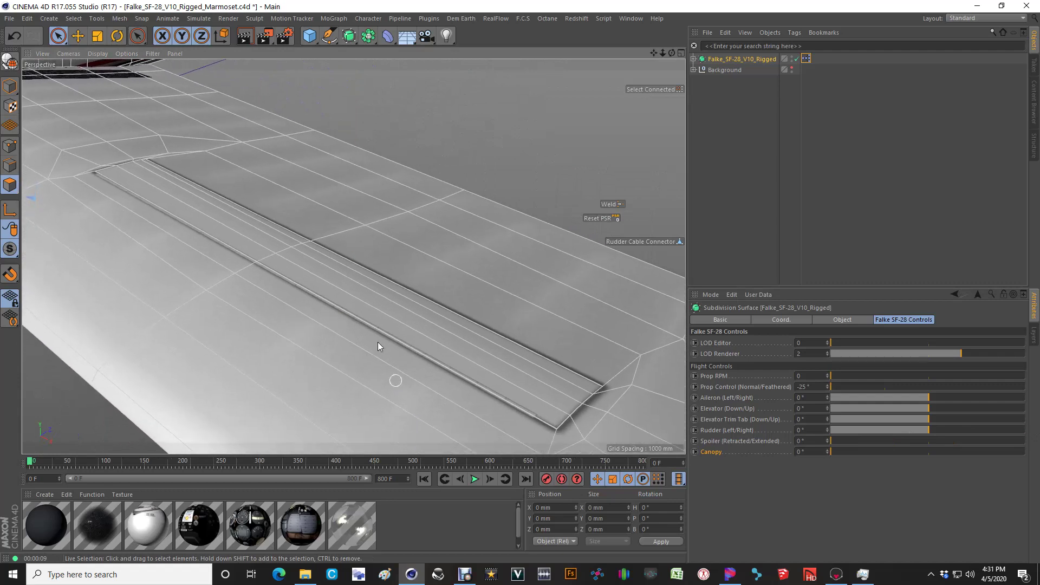
{"action": "left_click", "coordinate": [246, 42]}
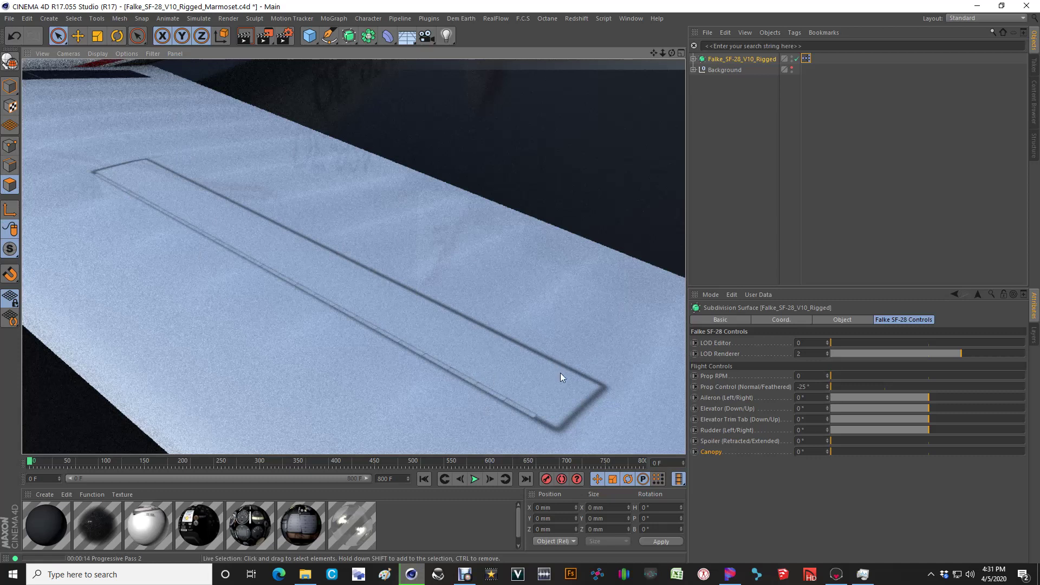
- Extend the spoiler to 65°, render the close-up, and retract it to 0°
{"action": "left_click_drag", "start_coordinate": [850, 441], "coordinate": [1031, 442]}
{"action": "left_click", "coordinate": [244, 36]}
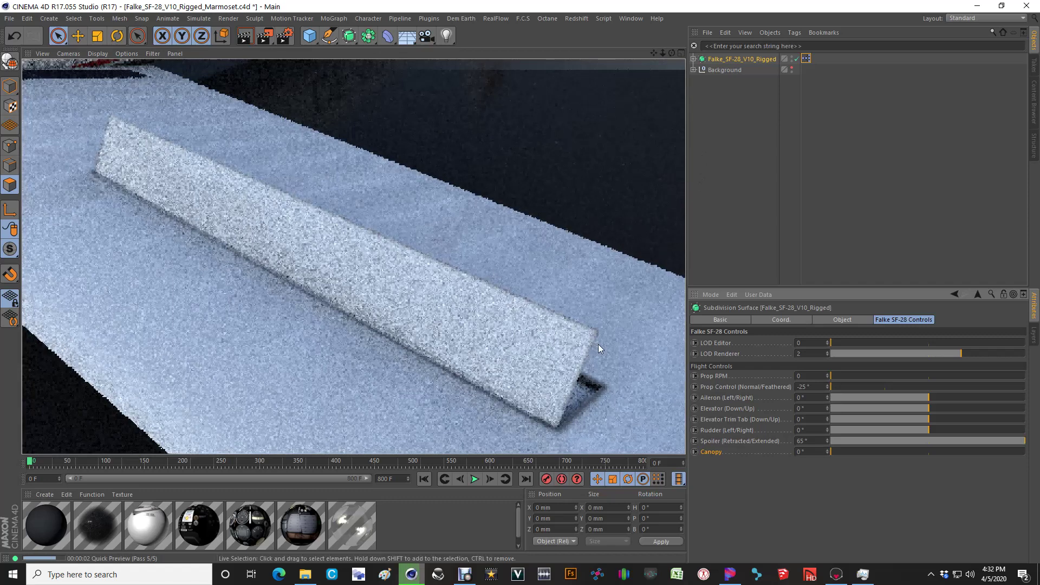
{"action": "mouse_move", "coordinate": [1011, 441]}
{"action": "left_mouse_down"}
{"action": "mouse_move", "coordinate": [922, 440]}
{"action": "mouse_move", "coordinate": [587, 393]}
{"action": "left_mouse_up"}
- Open the cockpit canopy to 120°
{"action": "scroll", "coordinate": [336, 271], "scroll_direction": "down", "scroll_amount": 10}
{"action": "left_click_drag", "start_coordinate": [328, 281], "coordinate": [305, 242], "text": "alt"}
{"action": "scroll", "coordinate": [304, 242], "scroll_direction": "up", "scroll_amount": 5}
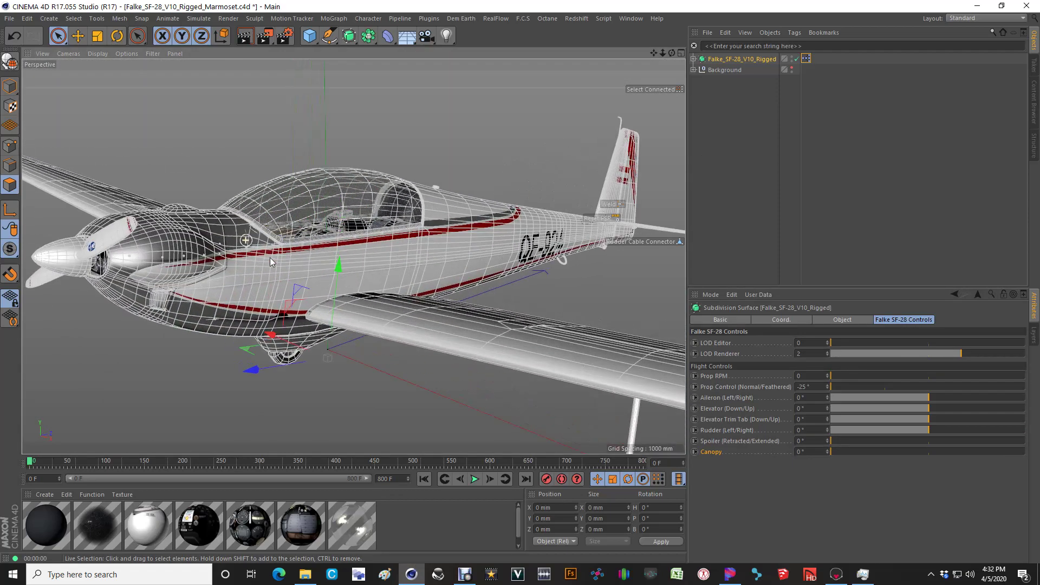
{"action": "left_click", "coordinate": [847, 453]}
{"action": "left_click_drag", "start_coordinate": [847, 455], "coordinate": [1023, 452]}
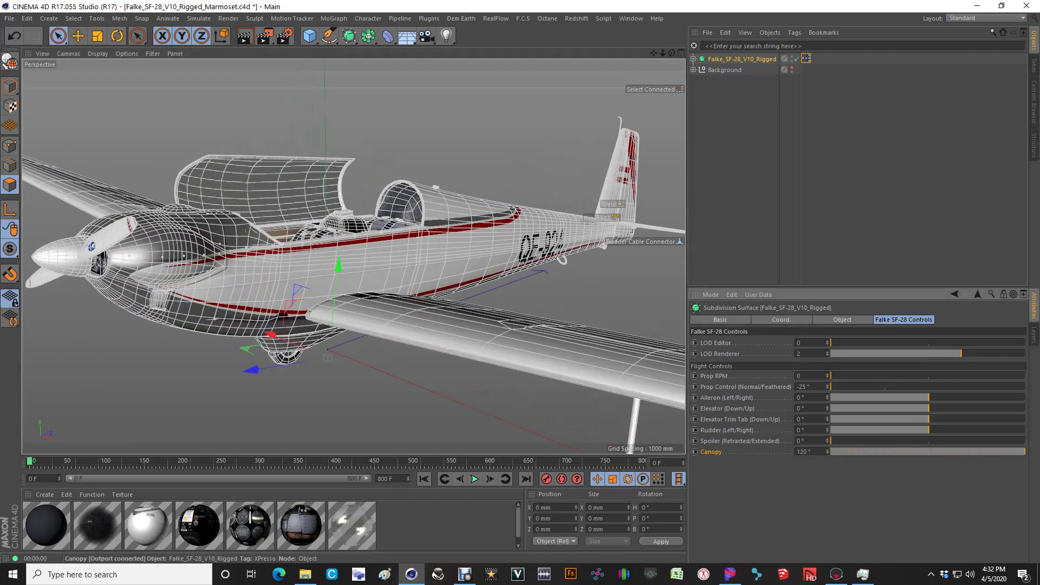
- Render a close-up of the front cockpit's instrument panel
{"action": "left_click_drag", "start_coordinate": [295, 133], "coordinate": [166, 281], "text": "alt"}
{"action": "scroll", "coordinate": [324, 240], "scroll_direction": "up", "scroll_amount": 10}
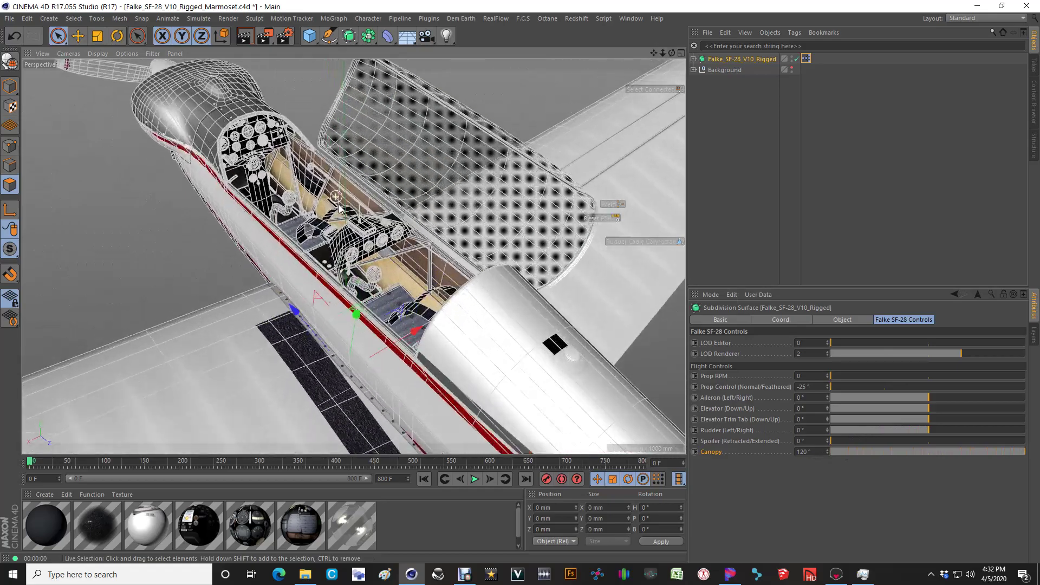
{"action": "left_click_drag", "start_coordinate": [324, 240], "coordinate": [276, 212], "text": "alt"}
{"action": "scroll", "coordinate": [269, 203], "scroll_direction": "up", "scroll_amount": 8}
{"action": "scroll", "coordinate": [269, 204], "scroll_direction": "up", "scroll_amount": 3}
{"action": "scroll", "coordinate": [271, 203], "scroll_direction": "down", "scroll_amount": 5}
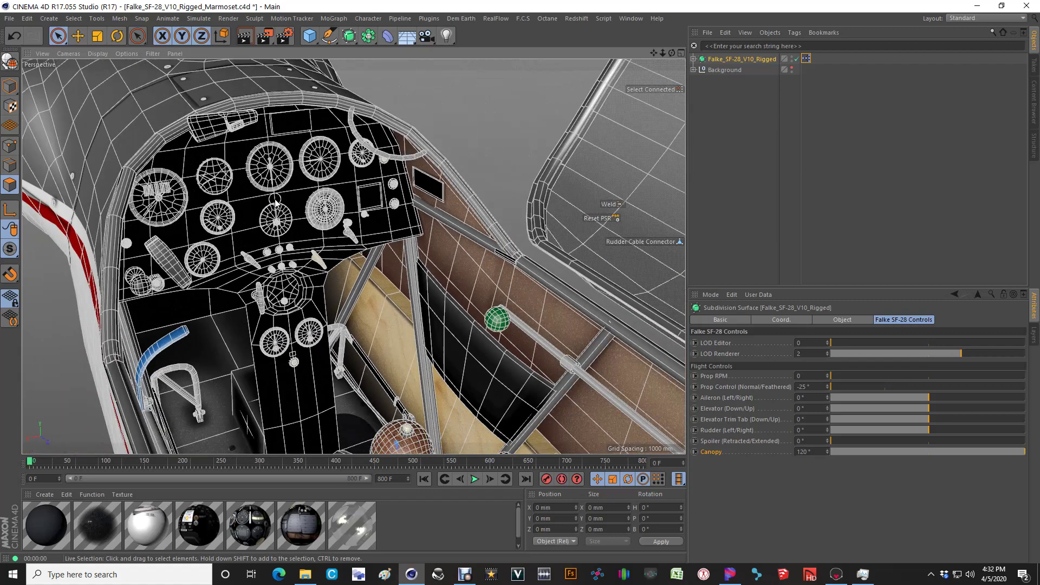
{"action": "left_click_drag", "start_coordinate": [275, 201], "coordinate": [266, 192], "text": "alt"}
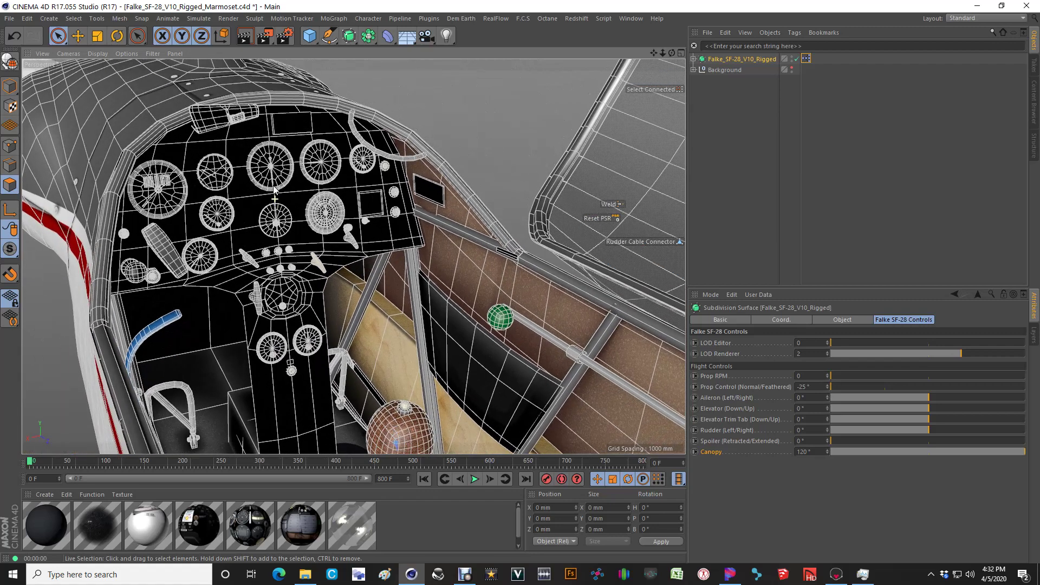
{"action": "left_click", "coordinate": [244, 36]}
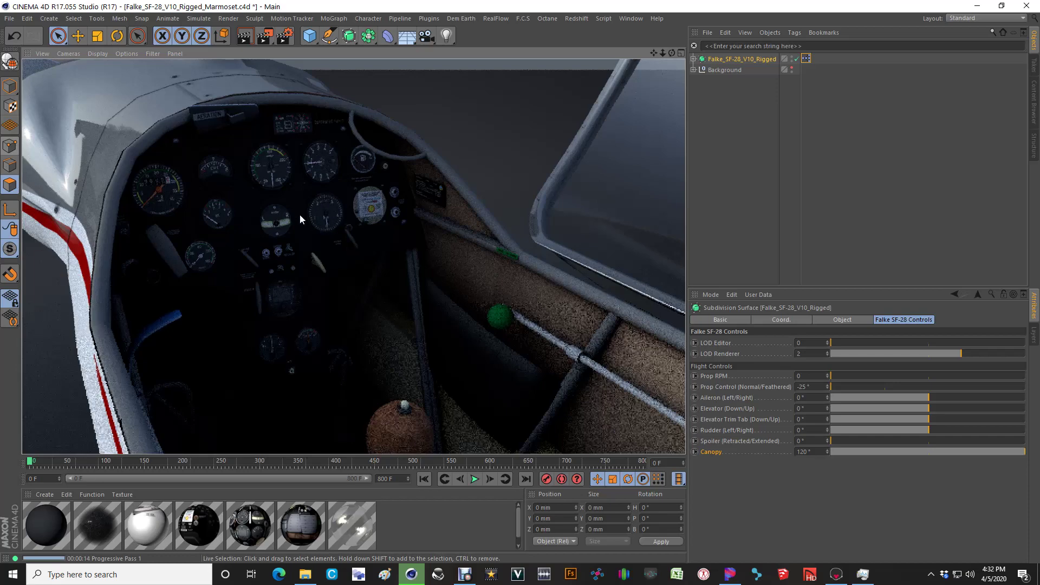
- Reload the material's image textures, reverting Fuse_Tex_V3_Modern_8K.png to its saved version
{"action": "scroll", "coordinate": [300, 213], "scroll_direction": "up", "scroll_amount": 10}
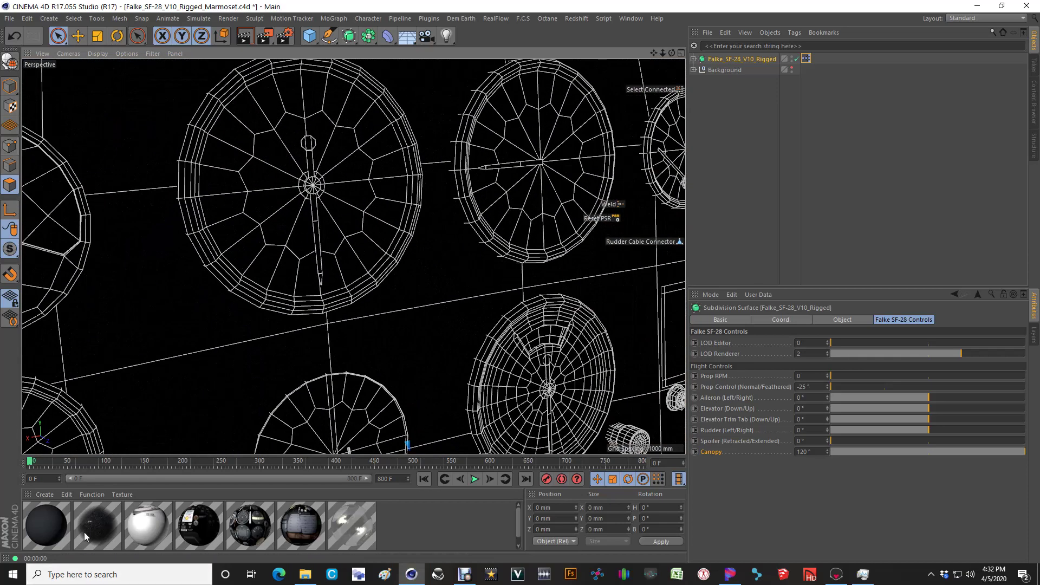
{"action": "right_click", "coordinate": [83, 532]}
{"action": "left_click", "coordinate": [112, 481]}
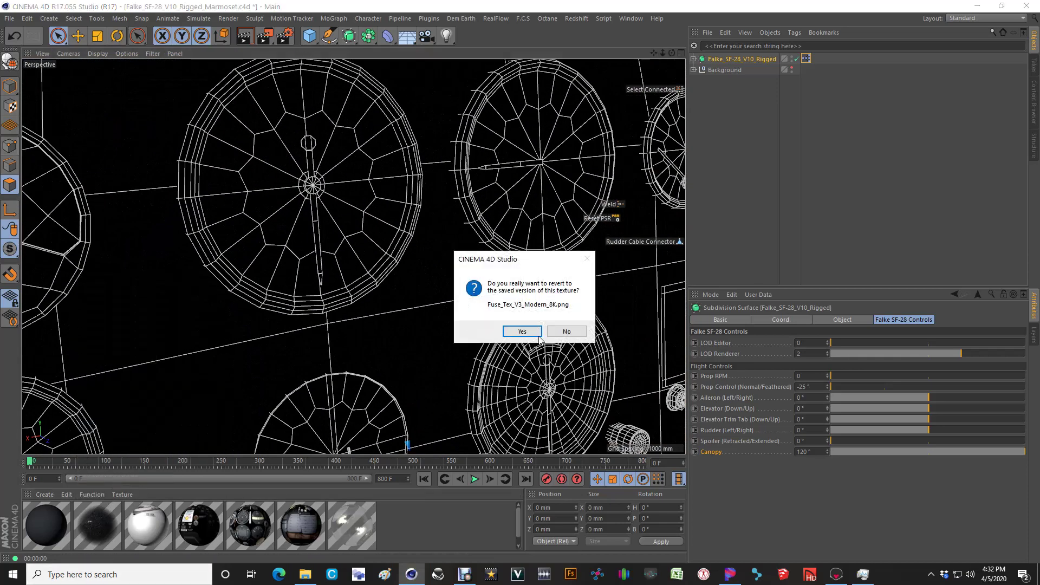
{"action": "left_click", "coordinate": [522, 332]}
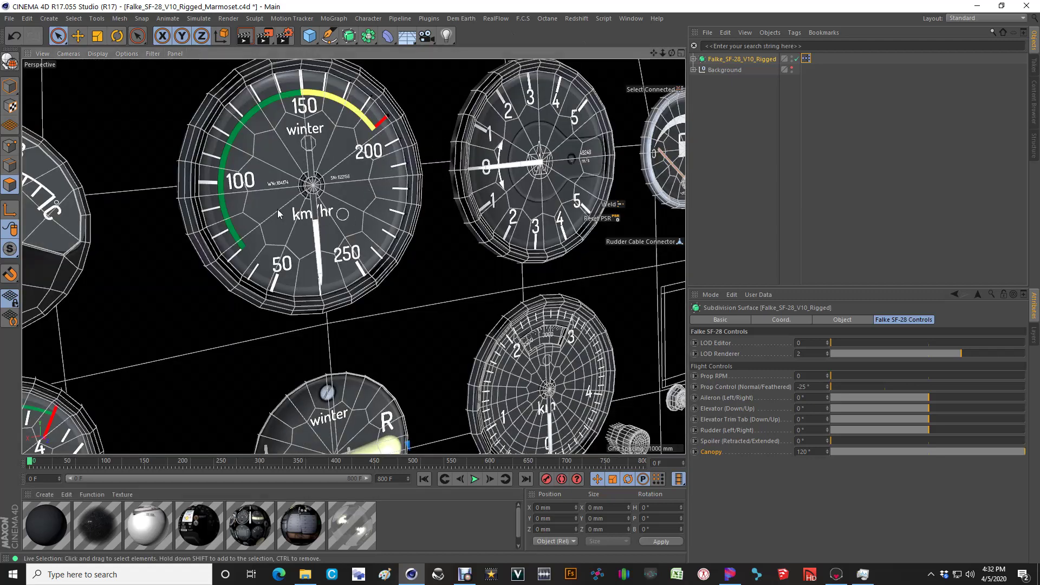
- Try rotating the airspeed indicator's needle, and undo the rotation
{"action": "left_click_drag", "start_coordinate": [366, 221], "coordinate": [495, 229], "text": "alt"}
{"action": "scroll", "coordinate": [412, 246], "scroll_direction": "up", "scroll_amount": 6}
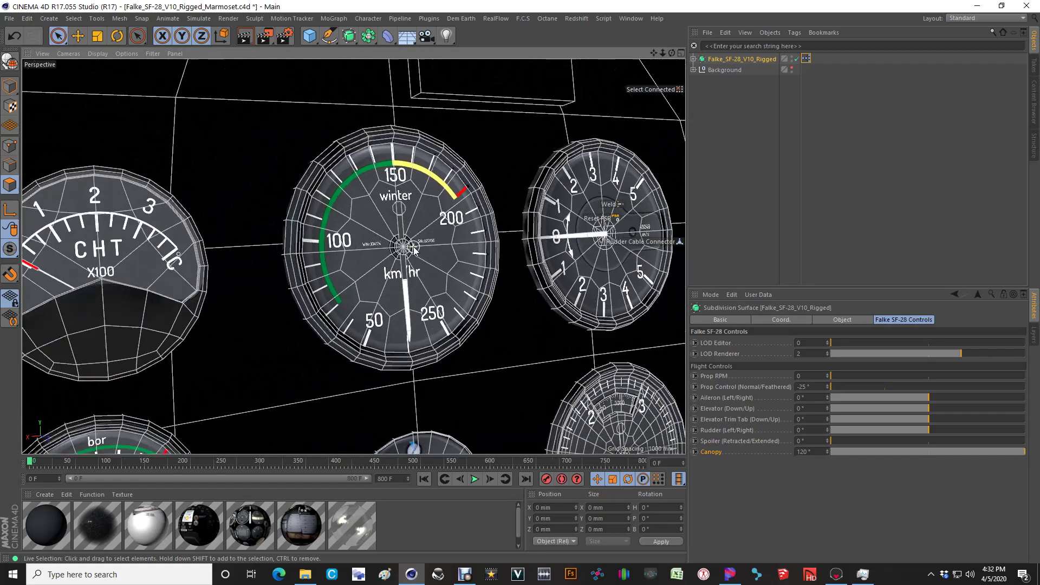
{"action": "scroll", "coordinate": [411, 249], "scroll_direction": "down", "scroll_amount": 3}
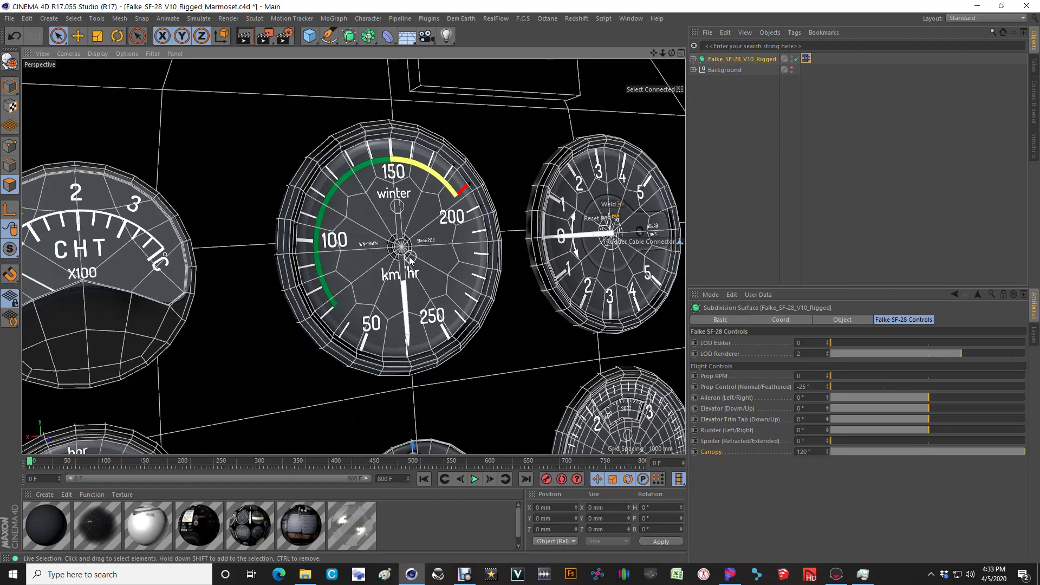
{"action": "scroll", "coordinate": [410, 260], "scroll_direction": "up", "scroll_amount": 5}
{"action": "scroll", "coordinate": [397, 253], "scroll_direction": "down", "scroll_amount": 3}
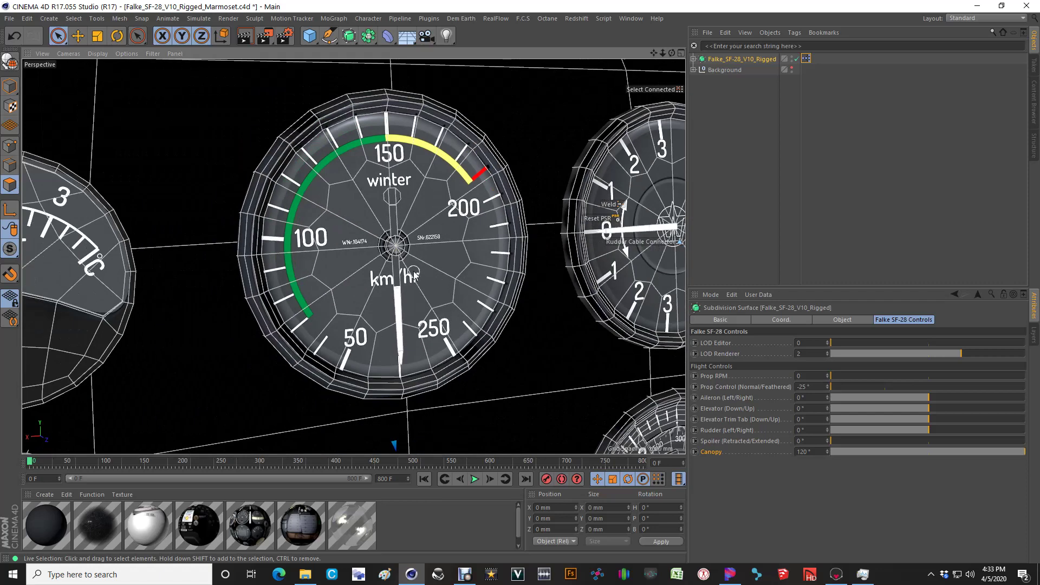
{"action": "scroll", "coordinate": [409, 251], "scroll_direction": "up", "scroll_amount": 3}
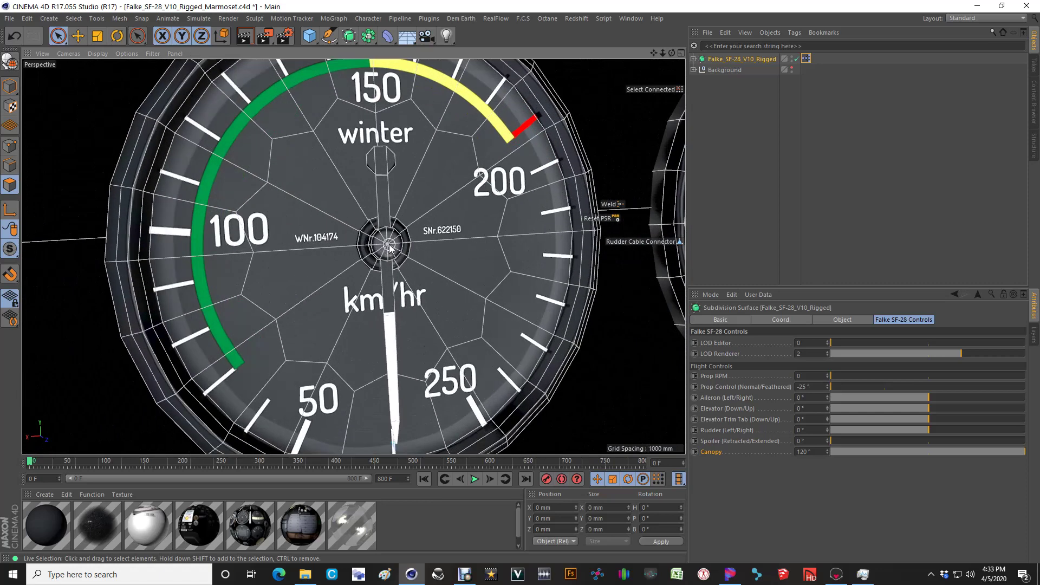
{"action": "left_click", "coordinate": [388, 336]}
{"action": "scroll", "coordinate": [376, 256], "scroll_direction": "down", "scroll_amount": 4}
{"action": "key", "text": "r"}
{"action": "left_click_drag", "start_coordinate": [418, 200], "coordinate": [389, 309]}
{"action": "key", "text": "ctrl+z"}
- Try rotating the altimeter's Baro Card, and undo the rotation
{"action": "middle_click_drag", "start_coordinate": [486, 359], "coordinate": [271, 294], "text": "alt"}
{"action": "scroll", "coordinate": [388, 339], "scroll_direction": "up", "scroll_amount": 2}
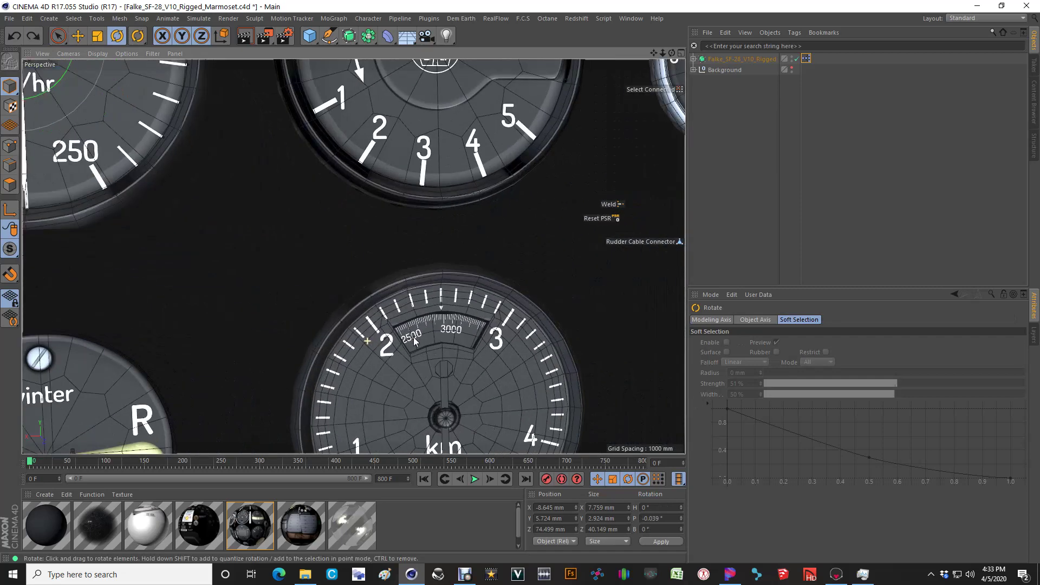
{"action": "middle_click_drag", "start_coordinate": [437, 336], "coordinate": [385, 233], "text": "alt"}
{"action": "left_click", "coordinate": [388, 244]}
{"action": "mouse_move", "coordinate": [419, 272]}
{"action": "left_mouse_down"}
{"action": "mouse_move", "coordinate": [429, 321]}
{"action": "mouse_move", "coordinate": [399, 264]}
{"action": "mouse_move", "coordinate": [425, 292]}
{"action": "mouse_move", "coordinate": [412, 276]}
{"action": "left_mouse_up"}
{"action": "key", "text": "ctrl+z"}
- Try moving the Turn Indicator Ball sideways in its tube, and undo the move
{"action": "scroll", "coordinate": [400, 264], "scroll_direction": "down", "scroll_amount": 5}
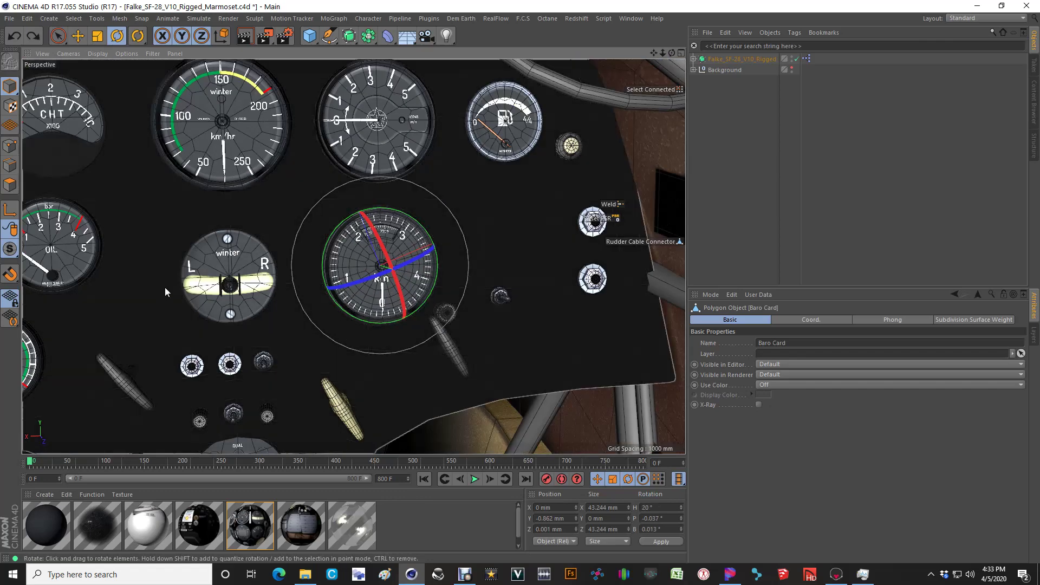
{"action": "scroll", "coordinate": [351, 297], "scroll_direction": "up", "scroll_amount": 6}
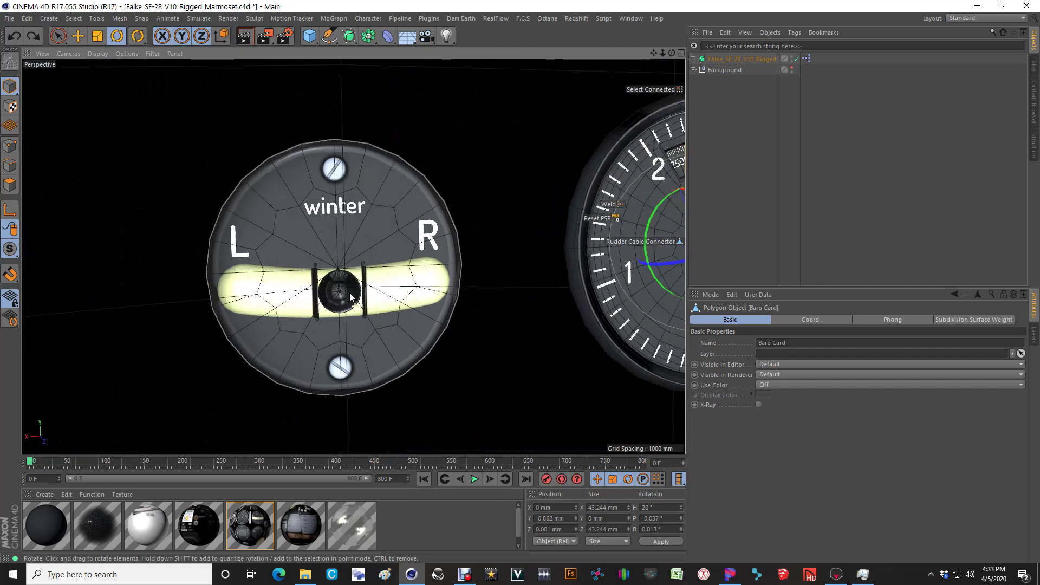
{"action": "left_click", "coordinate": [351, 297]}
{"action": "middle_click_drag", "start_coordinate": [351, 297], "coordinate": [417, 301], "text": "alt"}
{"action": "scroll", "coordinate": [418, 307], "scroll_direction": "up", "scroll_amount": 2}
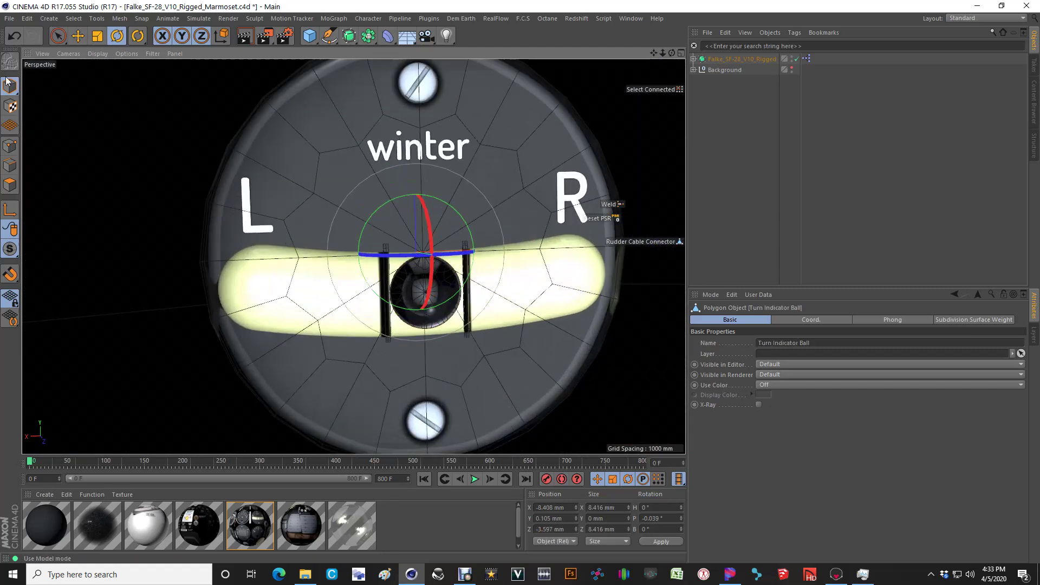
{"action": "left_click_drag", "start_coordinate": [409, 295], "coordinate": [383, 267], "text": "alt"}
{"action": "scroll", "coordinate": [379, 276], "scroll_direction": "down", "scroll_amount": 2}
{"action": "key", "text": "e"}
{"action": "key", "text": "ctrl+z"}
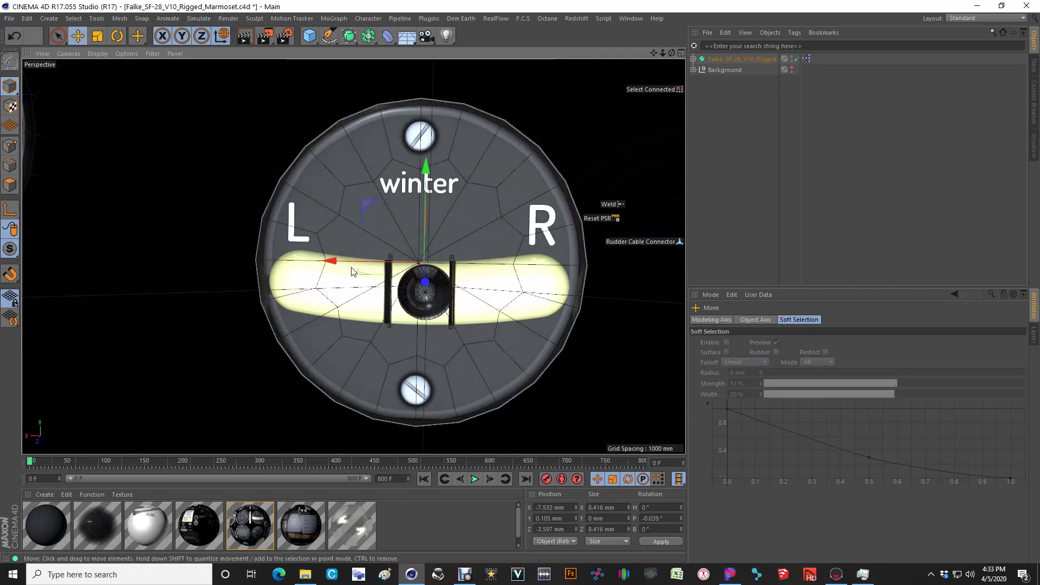
- Select the tachometer's five hour-counter digit wheels and center their axes on their geometry
{"action": "scroll", "coordinate": [487, 260], "scroll_direction": "down", "scroll_amount": 4}
{"action": "left_click_drag", "start_coordinate": [163, 246], "coordinate": [391, 273], "text": "alt"}
{"action": "scroll", "coordinate": [203, 313], "scroll_direction": "down", "scroll_amount": 4}
{"action": "left_click_drag", "start_coordinate": [269, 292], "coordinate": [232, 289], "text": "alt"}
{"action": "scroll", "coordinate": [170, 173], "scroll_direction": "up", "scroll_amount": 5}
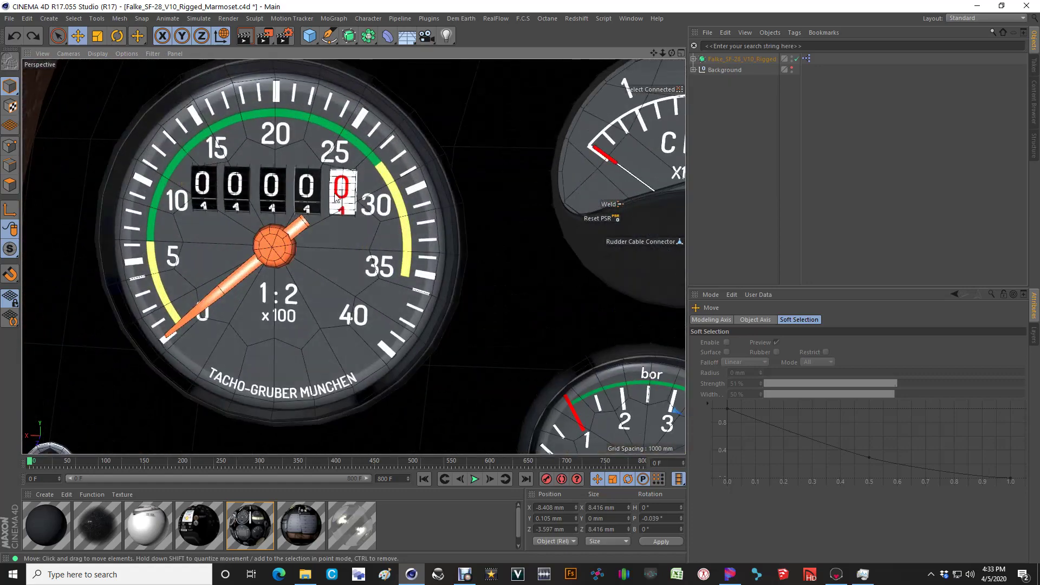
{"action": "left_click", "coordinate": [344, 195]}
{"action": "left_click", "coordinate": [306, 187], "text": "shift"}
{"action": "left_click", "coordinate": [272, 187], "text": "shift"}
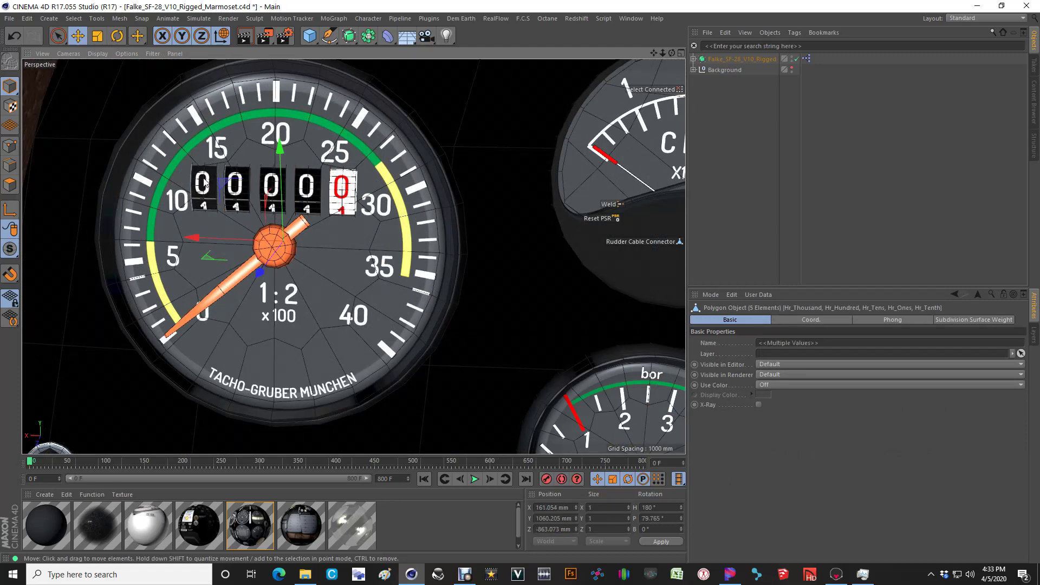
{"action": "double_click", "coordinate": [120, 13]}
{"action": "double_click", "coordinate": [120, 13]}
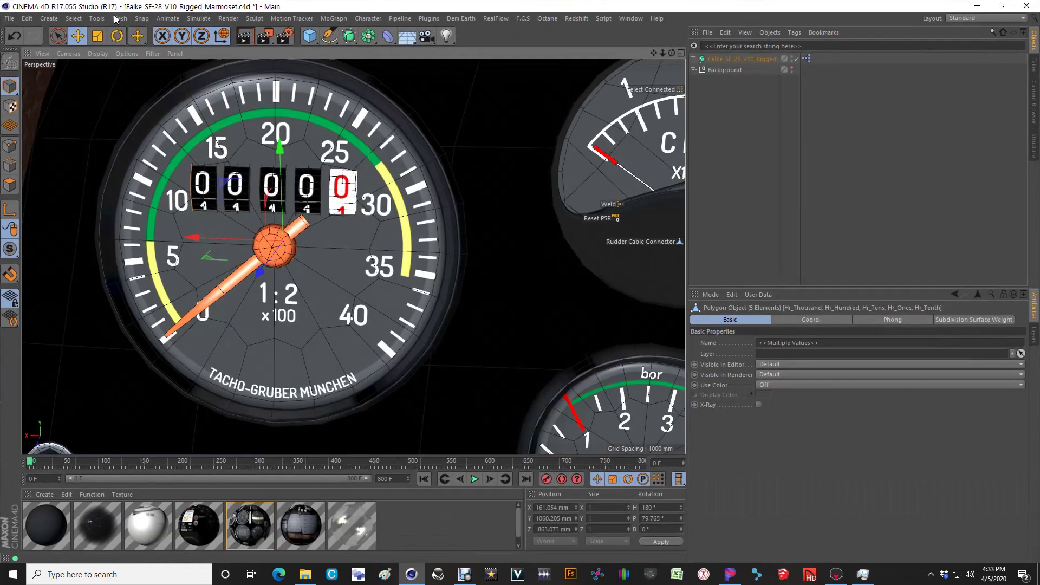
{"action": "left_click", "coordinate": [118, 18]}
{"action": "mouse_move", "coordinate": [166, 118]}
{"action": "left_click", "coordinate": [196, 136]}
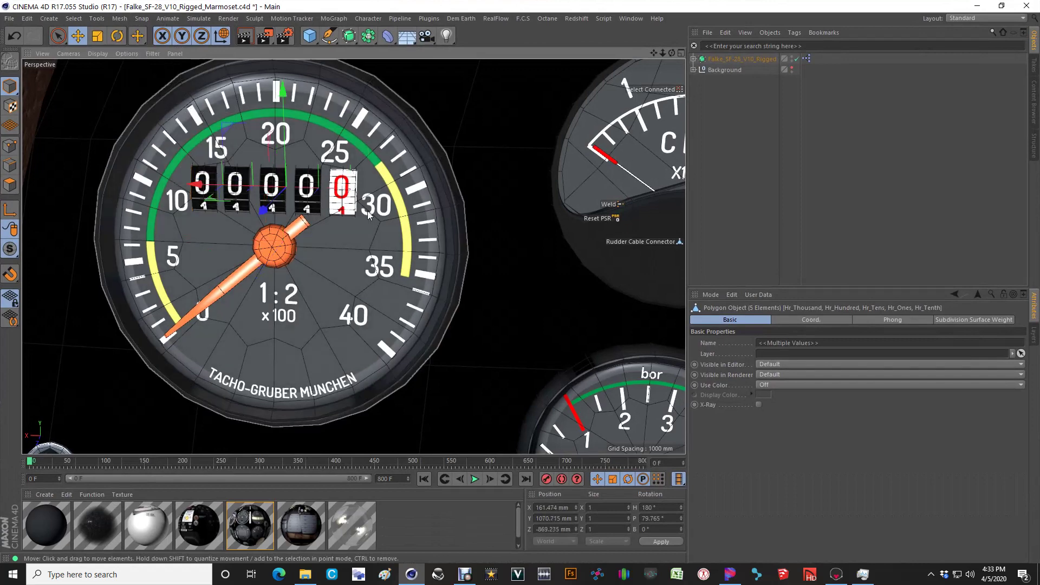
- Try rotating the tenths and thousands wheels of the hour counter, undoing each rotation
{"action": "left_click", "coordinate": [342, 176]}
{"action": "key", "text": "r"}
{"action": "left_click_drag", "start_coordinate": [343, 176], "coordinate": [313, 260]}
{"action": "key", "text": "ctrl+z"}
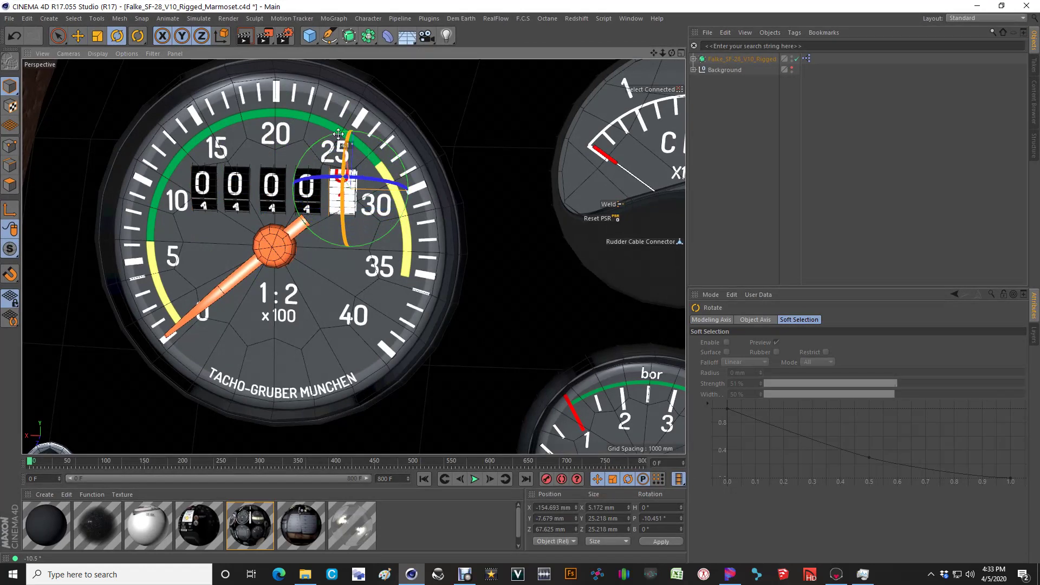
{"action": "left_click", "coordinate": [207, 183]}
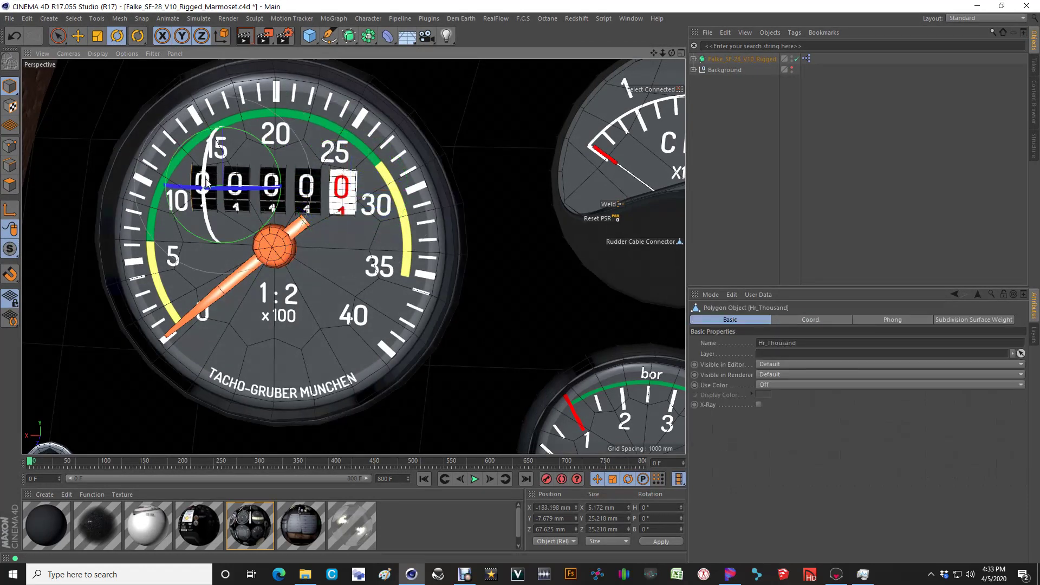
{"action": "left_click_drag", "start_coordinate": [210, 148], "coordinate": [181, 157]}
{"action": "key", "text": "ctrl+z"}
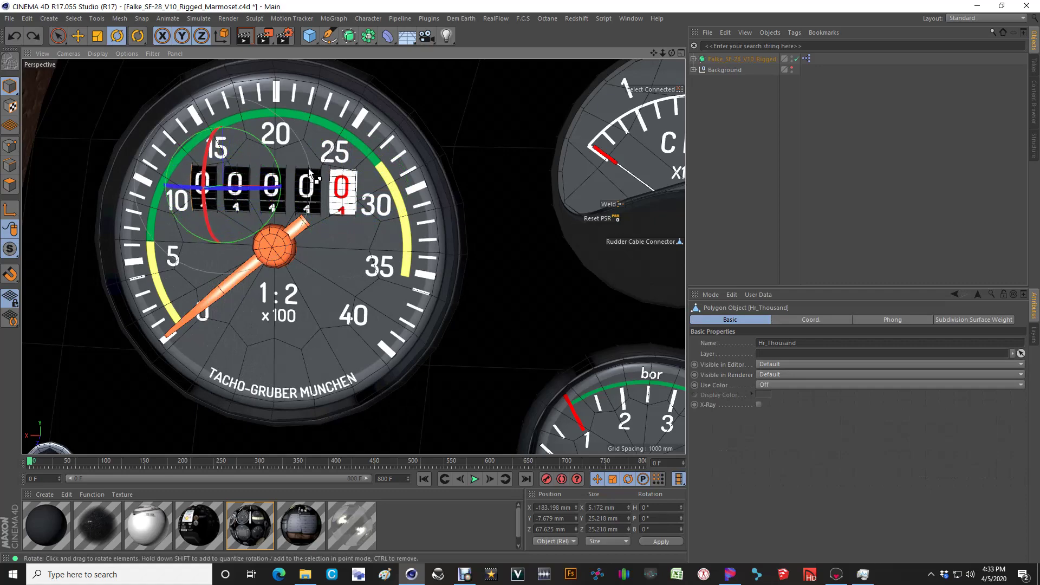
- Select Falke_SF-28_V10_Rigged and test the aileron, elevator and rudder controls in the front cockpit, returning them to 0°
{"action": "scroll", "coordinate": [246, 189], "scroll_direction": "down", "scroll_amount": 3}
{"action": "scroll", "coordinate": [245, 189], "scroll_direction": "down", "scroll_amount": 5}
{"action": "left_click_drag", "start_coordinate": [255, 232], "coordinate": [389, 271], "text": "alt"}
{"action": "left_click", "coordinate": [742, 59]}
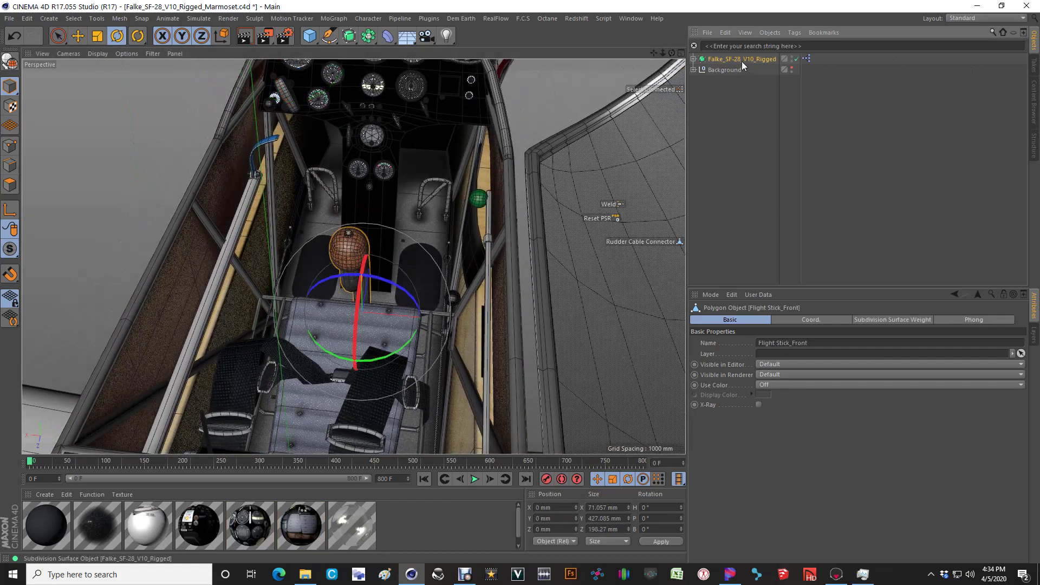
{"action": "left_click_drag", "start_coordinate": [912, 409], "coordinate": [965, 398]}
{"action": "left_click_drag", "start_coordinate": [907, 431], "coordinate": [810, 441]}
{"action": "left_click_drag", "start_coordinate": [737, 443], "coordinate": [928, 461]}
{"action": "left_click", "coordinate": [928, 408]}
{"action": "left_click_drag", "start_coordinate": [951, 398], "coordinate": [928, 398]}
- Test the rudder control with the rear cockpit in view and return it to 0°
{"action": "left_click_drag", "start_coordinate": [524, 379], "coordinate": [336, 325], "text": "alt"}
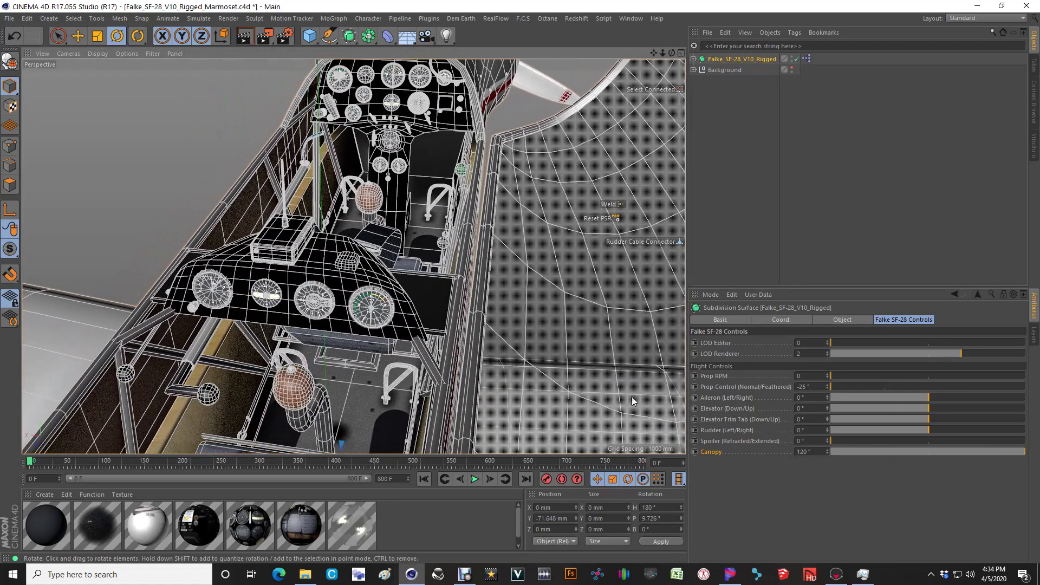
{"action": "mouse_move", "coordinate": [915, 431]}
{"action": "left_mouse_down"}
{"action": "mouse_move", "coordinate": [824, 441]}
{"action": "mouse_move", "coordinate": [929, 432]}
{"action": "left_mouse_up"}
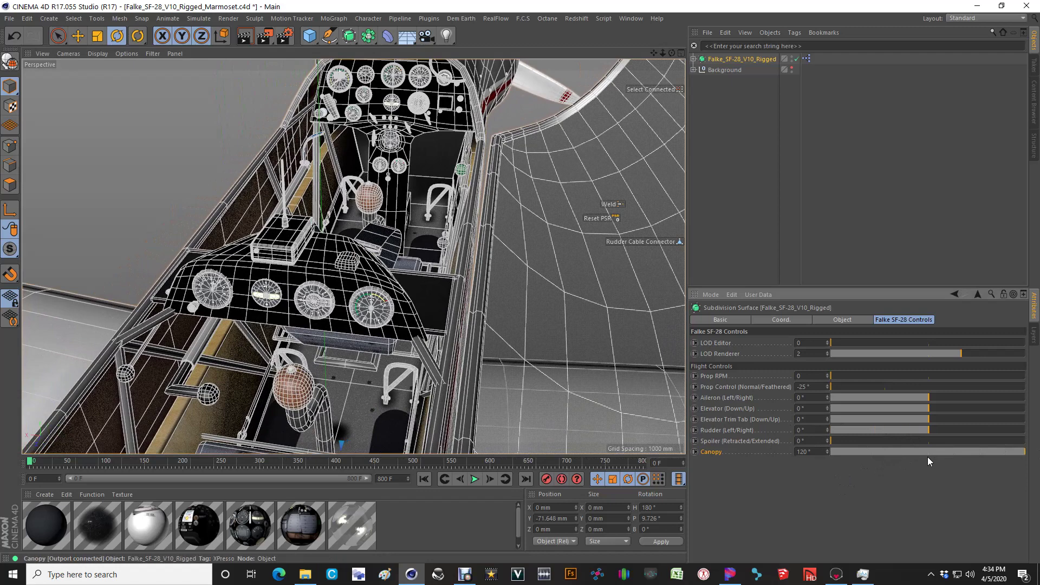
{"action": "left_click_drag", "start_coordinate": [233, 336], "coordinate": [362, 347], "text": "alt"}
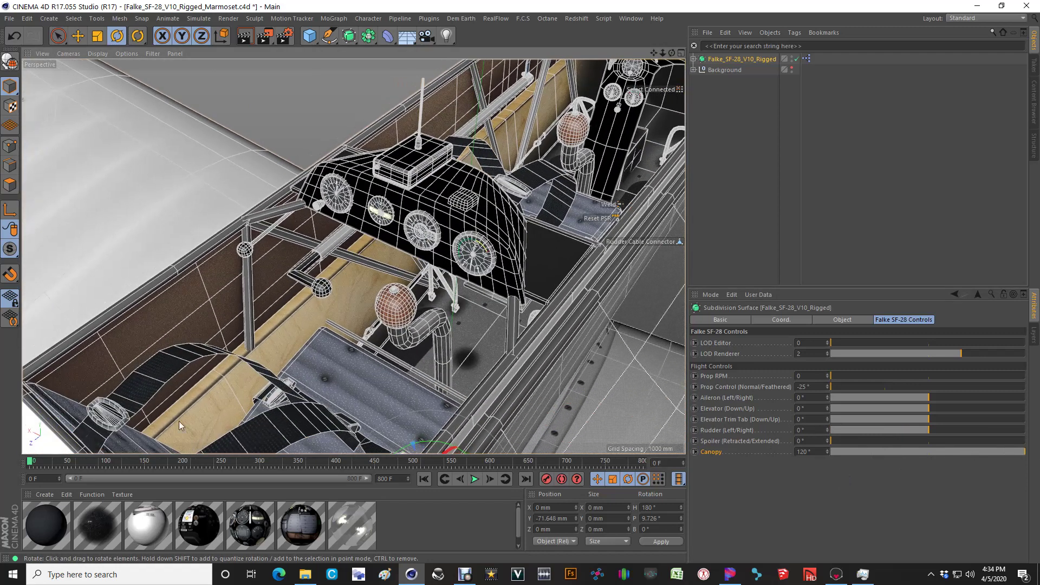
- Frame the rear instrument panel with the front panel behind it and render the cockpit view
{"action": "middle_click_drag", "start_coordinate": [536, 242], "coordinate": [461, 322], "text": "alt"}
{"action": "scroll", "coordinate": [398, 325], "scroll_direction": "up", "scroll_amount": 5}
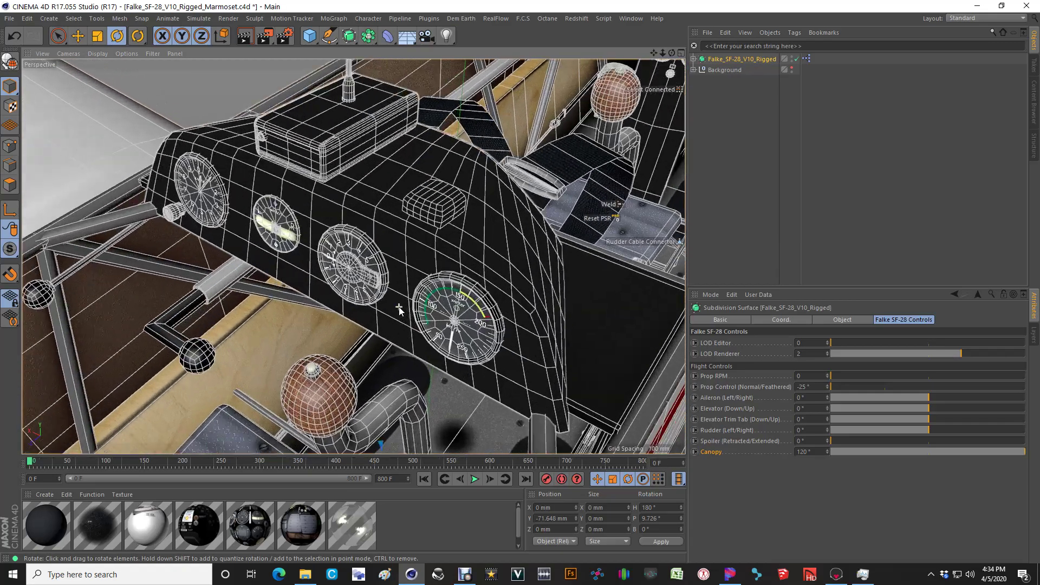
{"action": "left_click_drag", "start_coordinate": [396, 304], "coordinate": [475, 275], "text": "alt"}
{"action": "scroll", "coordinate": [475, 279], "scroll_direction": "down", "scroll_amount": 5}
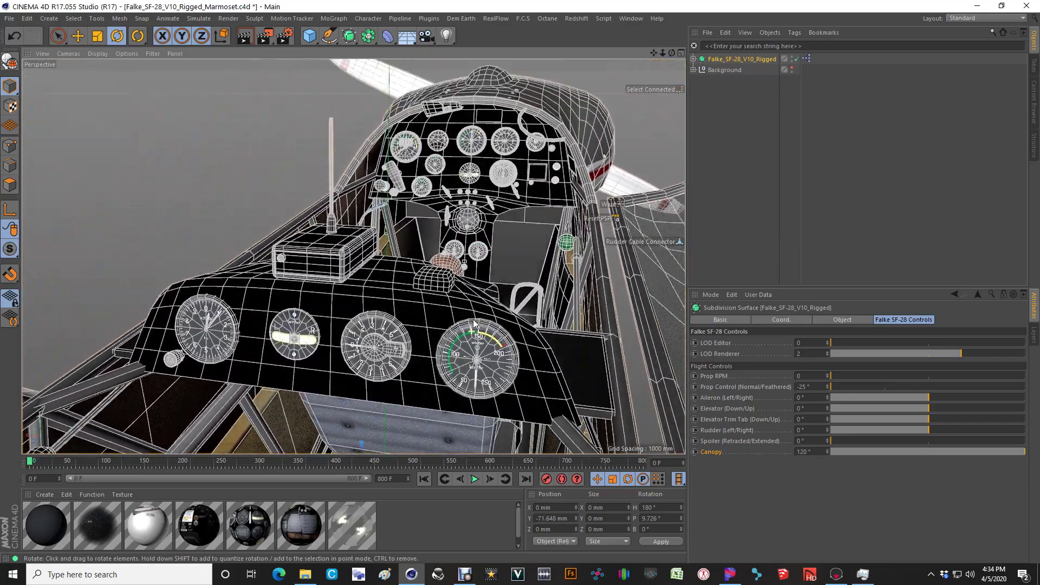
{"action": "key", "text": "ctrl+r"}
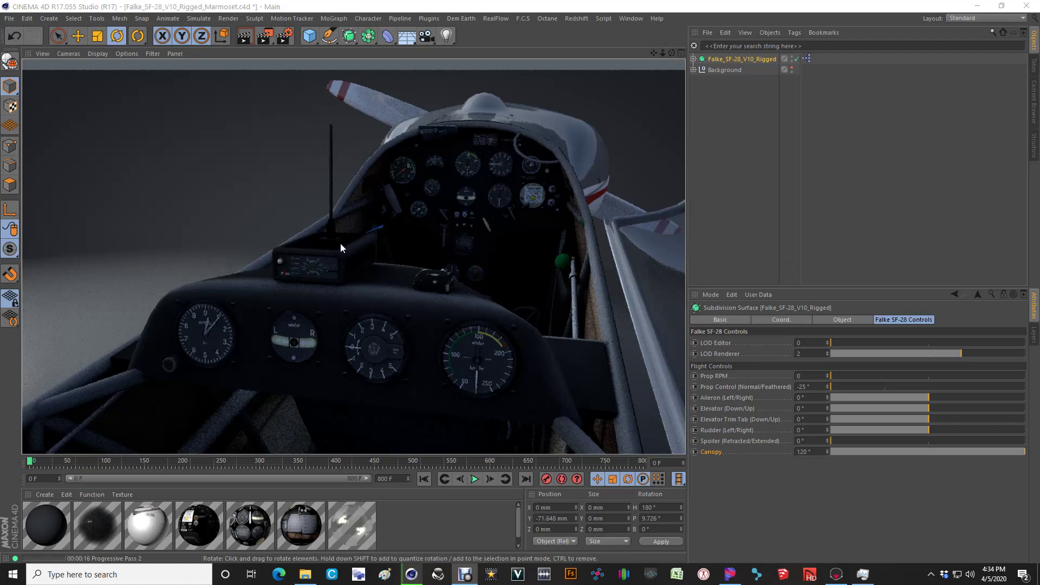
- Set the Canopy control to 0° and render the aircraft's exterior from the front quarter
{"action": "scroll", "coordinate": [410, 279], "scroll_direction": "down", "scroll_amount": 10}
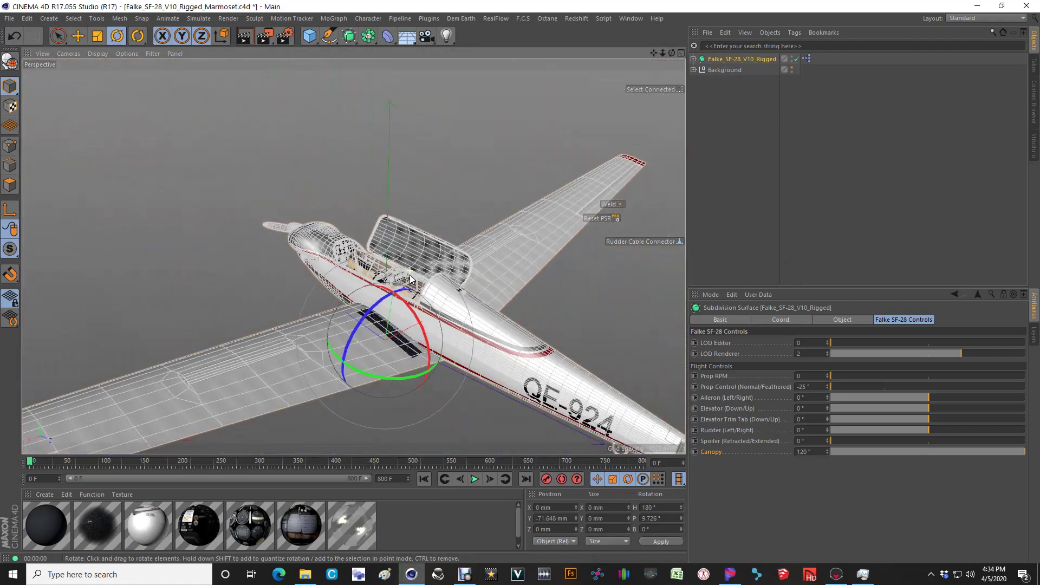
{"action": "left_click_drag", "start_coordinate": [914, 452], "coordinate": [828, 452]}
{"action": "left_click_drag", "start_coordinate": [574, 303], "coordinate": [340, 138], "text": "alt"}
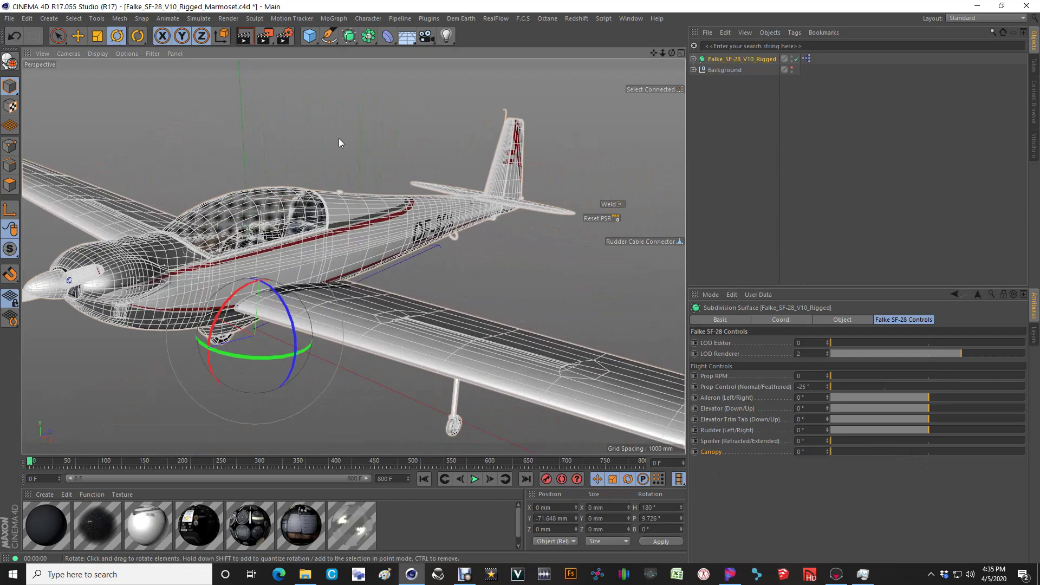
{"action": "left_click", "coordinate": [247, 37]}
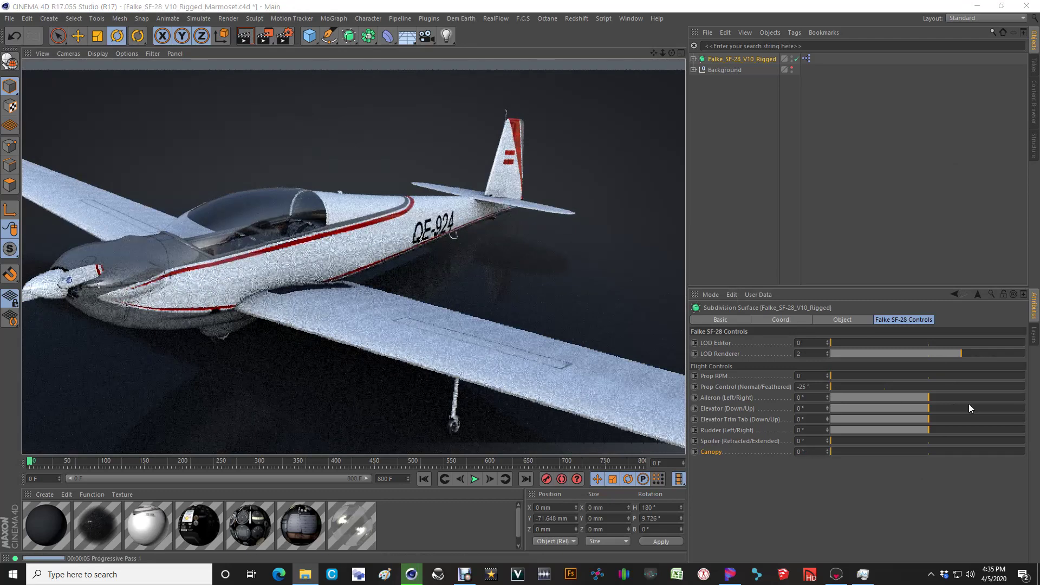
- Load Fuse_Tex_V3_8K as the Fuse_Tex_V3 material's color texture and render the whole aircraft
{"action": "double_click", "coordinate": [138, 526]}
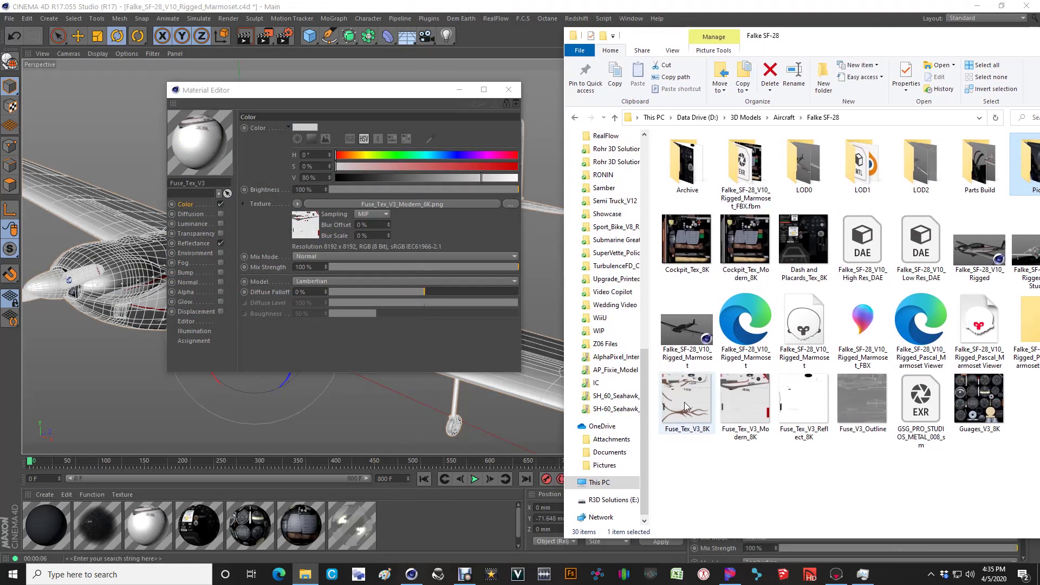
{"action": "left_click", "coordinate": [660, 397]}
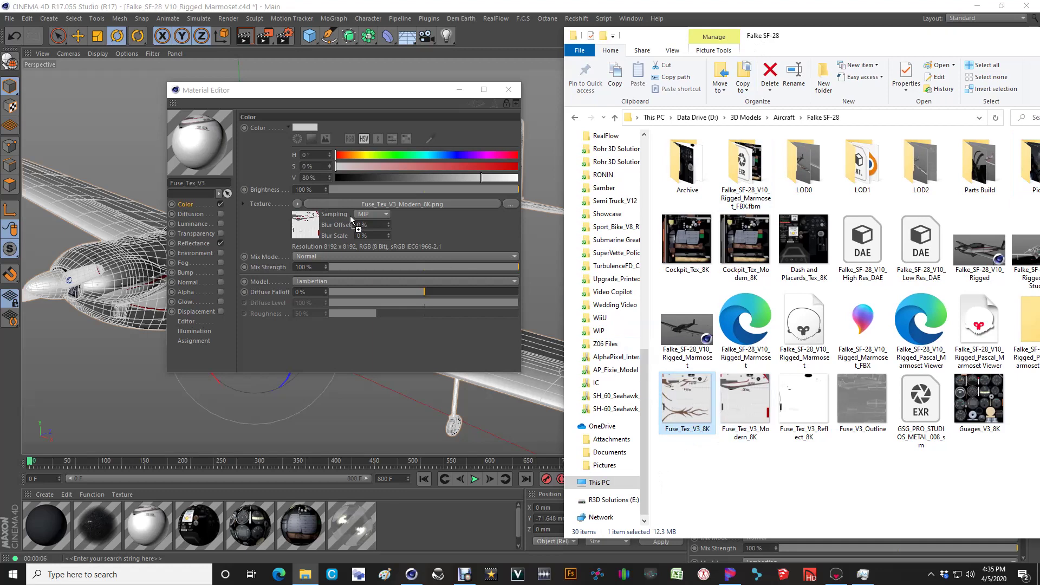
{"action": "left_click_drag", "start_coordinate": [348, 206], "coordinate": [349, 204]}
{"action": "left_click", "coordinate": [187, 243]}
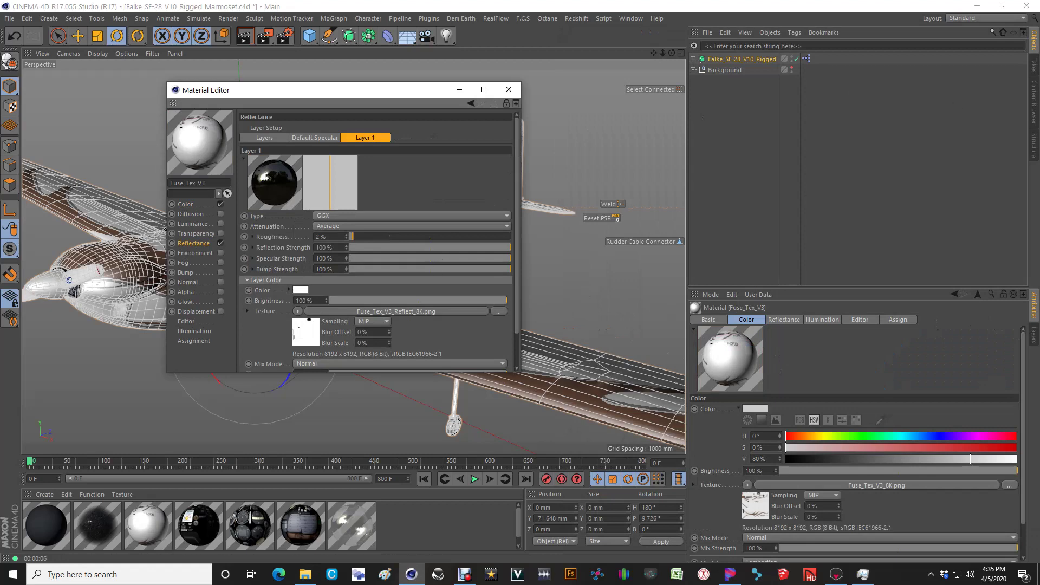
{"action": "left_click", "coordinate": [508, 90]}
{"action": "left_click_drag", "start_coordinate": [420, 259], "coordinate": [259, 92], "text": "alt"}
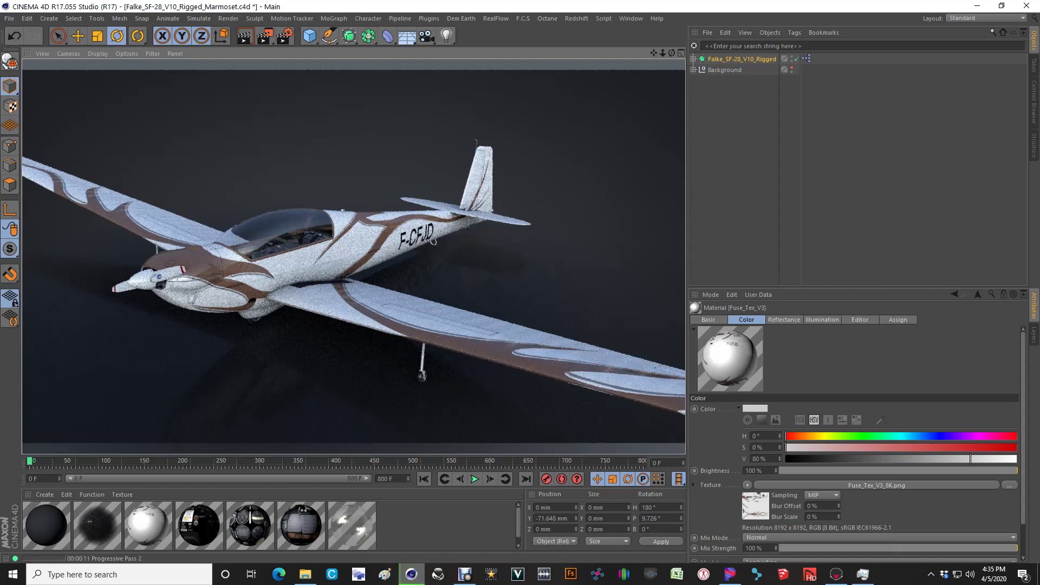
- Open Fuse_V3_Outline from the Falke SF-28 folder in Paint, examine the complete UV layout and close the image
{"action": "key", "text": "alt+Tab"}
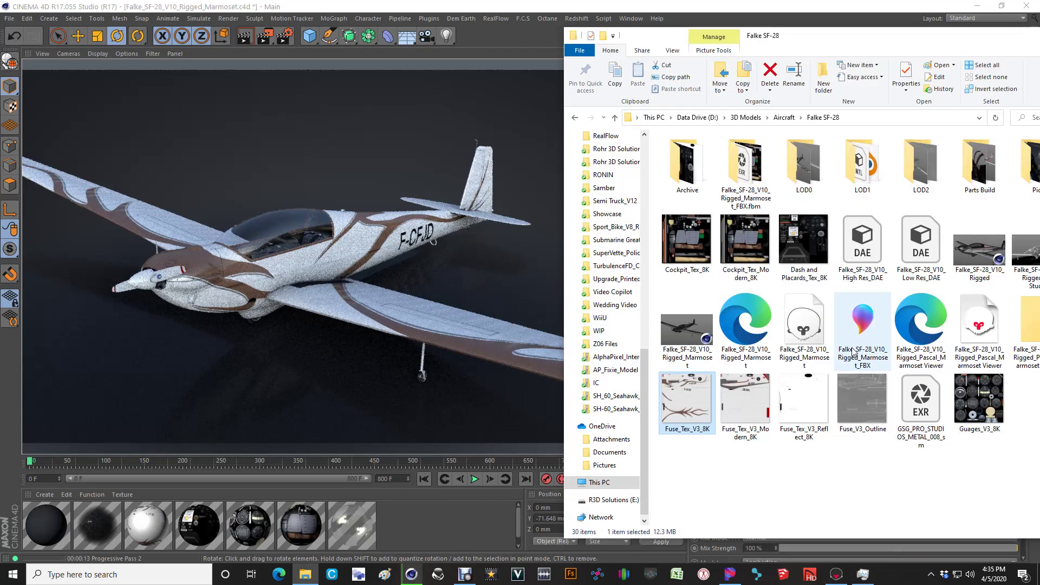
{"action": "left_click", "coordinate": [866, 409]}
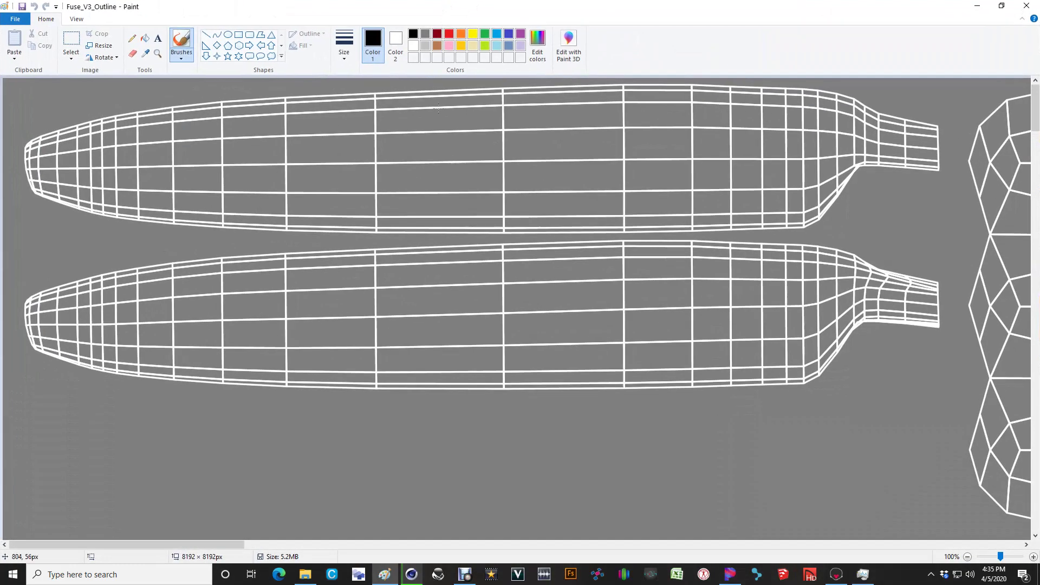
{"action": "scroll", "coordinate": [346, 184], "scroll_direction": "down", "scroll_amount": 4, "text": "ctrl"}
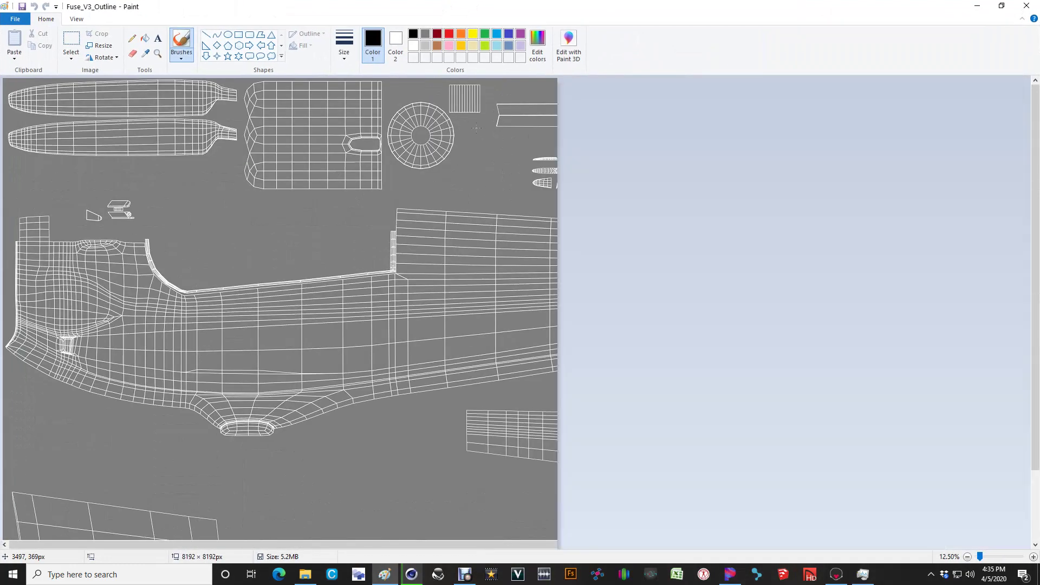
{"action": "scroll", "coordinate": [211, 278], "scroll_direction": "down", "scroll_amount": 3}
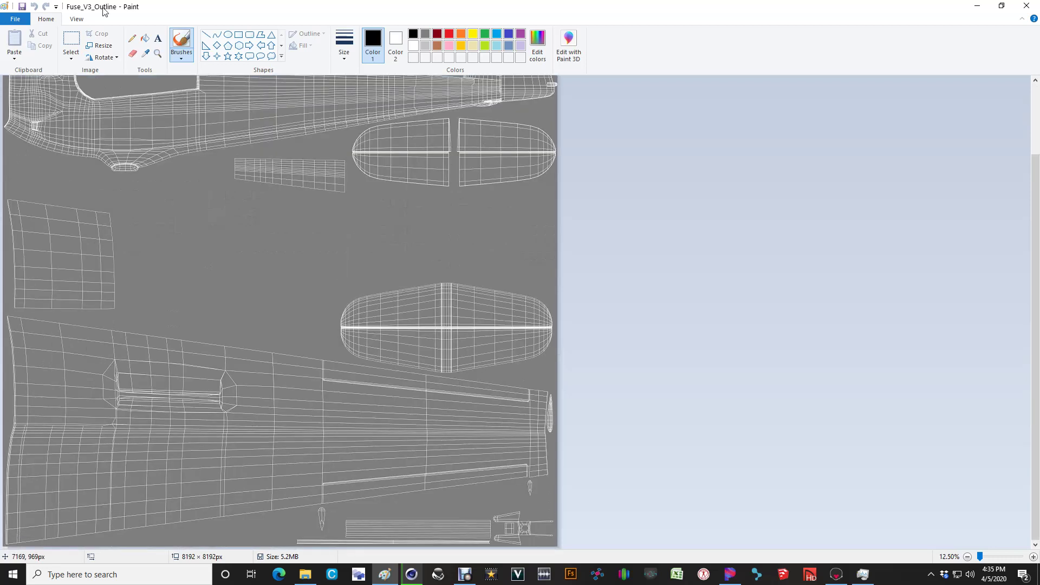
{"action": "scroll", "coordinate": [360, 409], "scroll_direction": "up", "scroll_amount": 3}
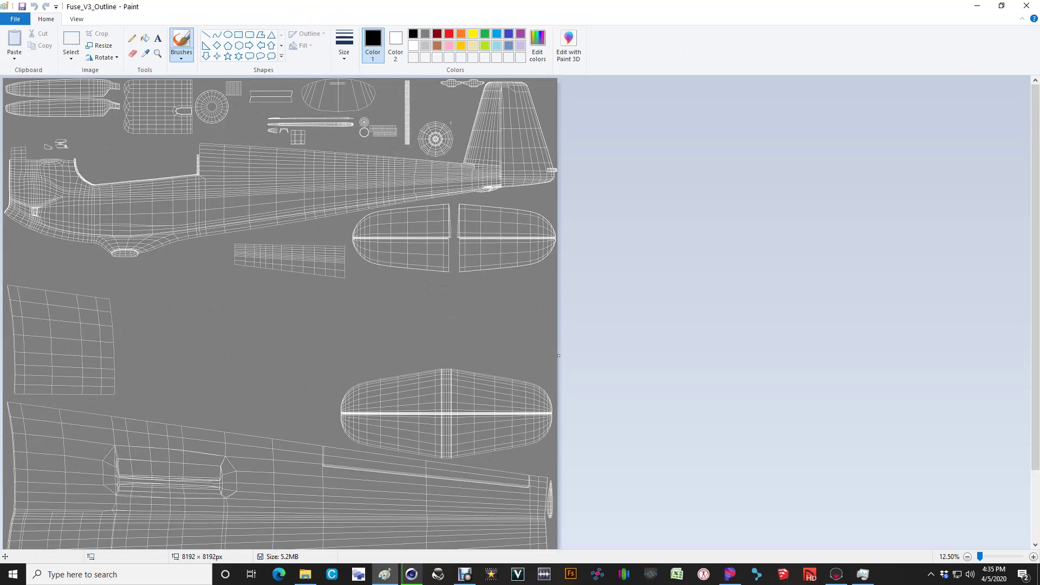
{"action": "key", "text": "alt+Tab"}
{"action": "mouse_move", "coordinate": [897, 45]}
{"action": "left_mouse_down"}
{"action": "mouse_move", "coordinate": [671, 72]}
{"action": "mouse_move", "coordinate": [1039, 72]}
{"action": "left_mouse_up"}
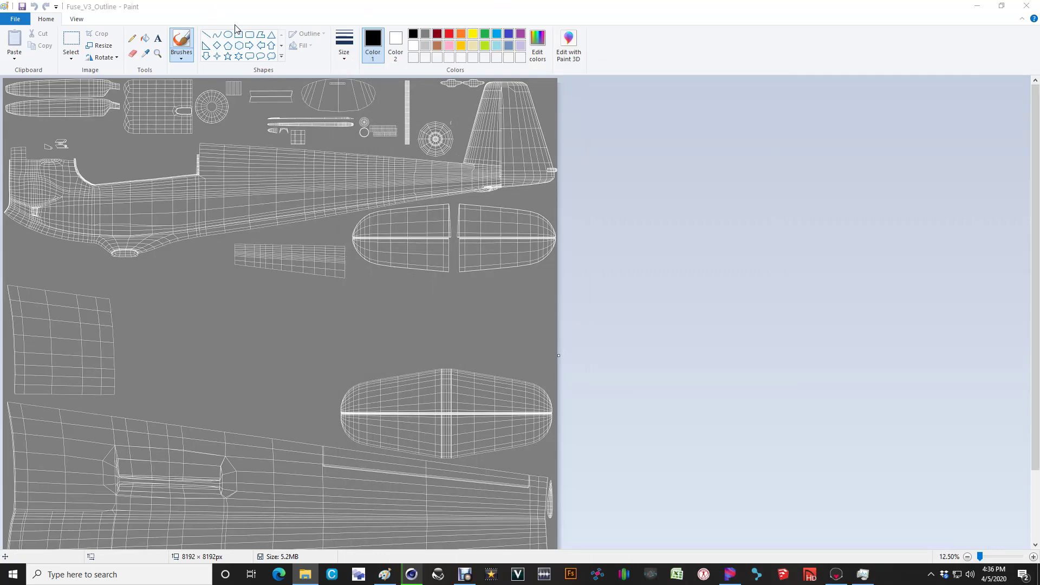
{"action": "mouse_move", "coordinate": [218, 12]}
{"action": "left_mouse_down"}
{"action": "mouse_move", "coordinate": [912, 127]}
{"action": "mouse_move", "coordinate": [305, 161]}
{"action": "left_mouse_up"}
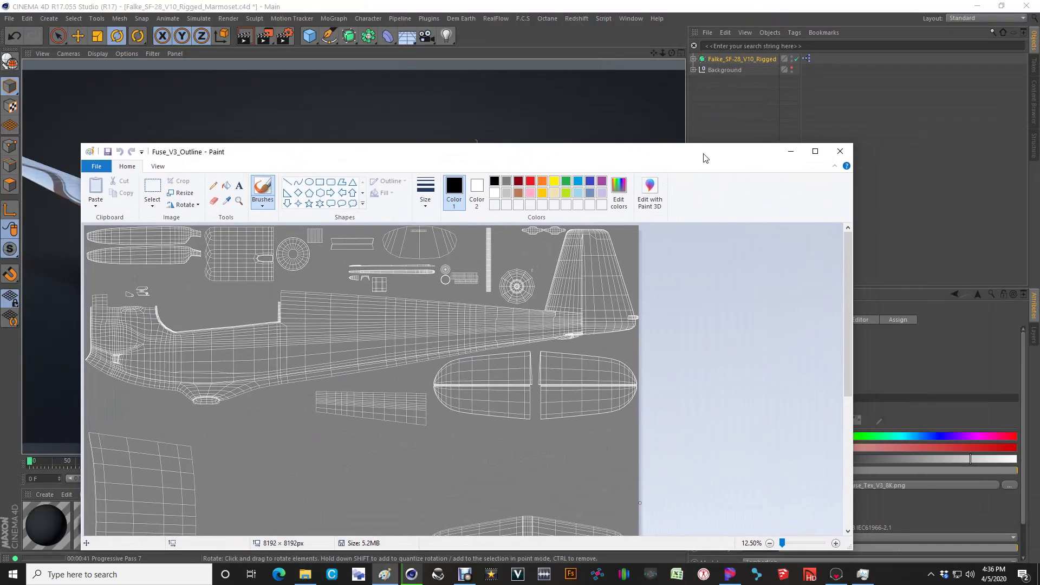
{"action": "left_click", "coordinate": [839, 152]}
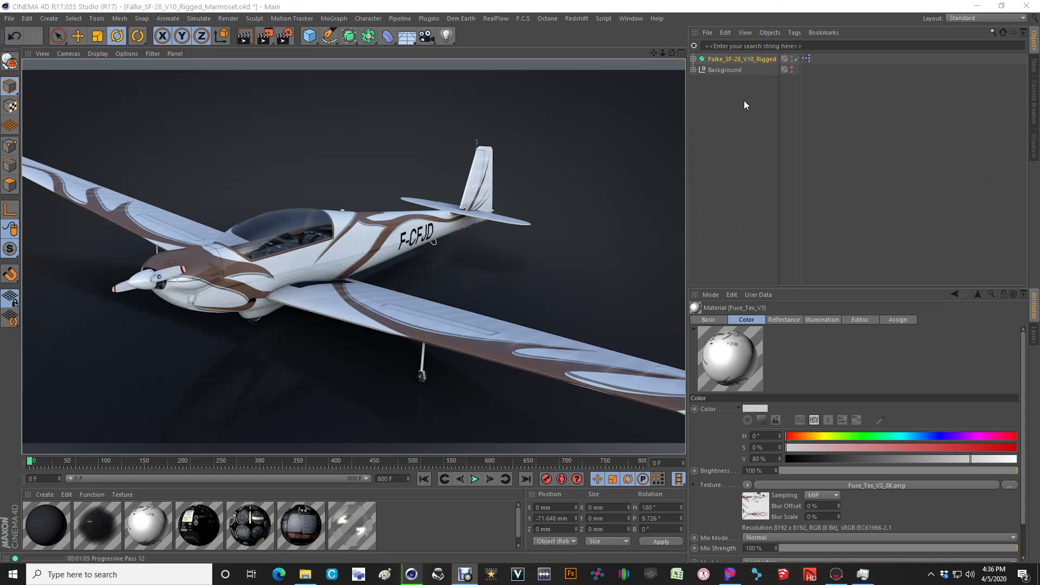
- Review the color textures of the Fuse_Tex_V3, Dash and Placards_Tex, Guages_V3 and Cockpit_Tex materials
{"action": "double_click", "coordinate": [146, 521]}
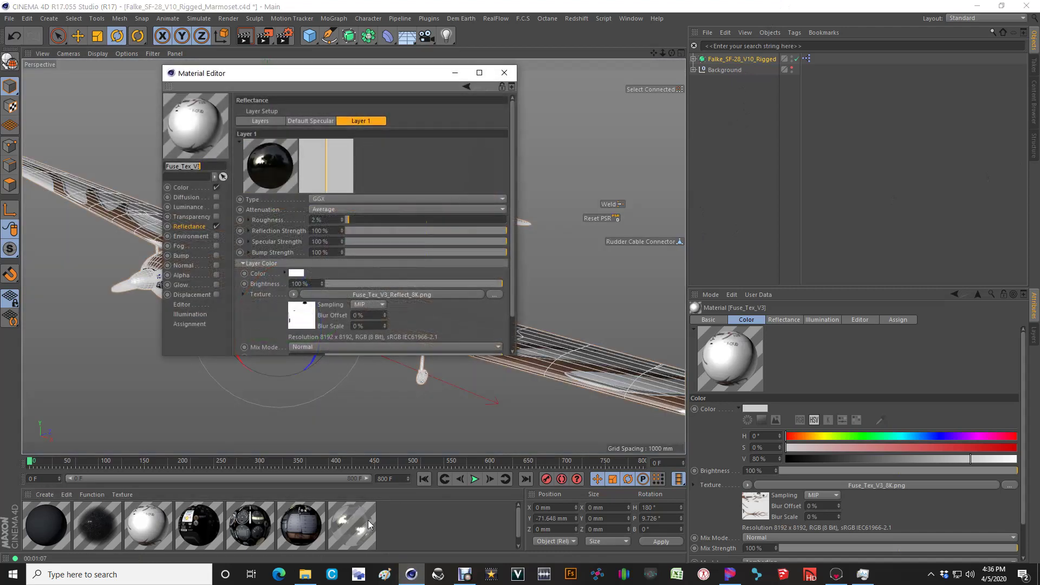
{"action": "left_click", "coordinate": [183, 187]}
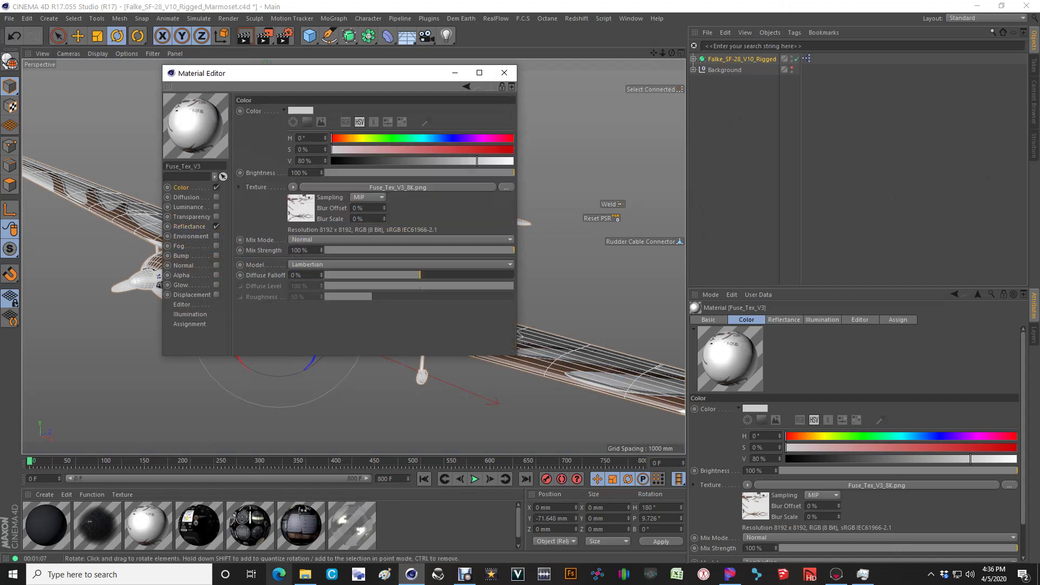
{"action": "left_click", "coordinate": [200, 528]}
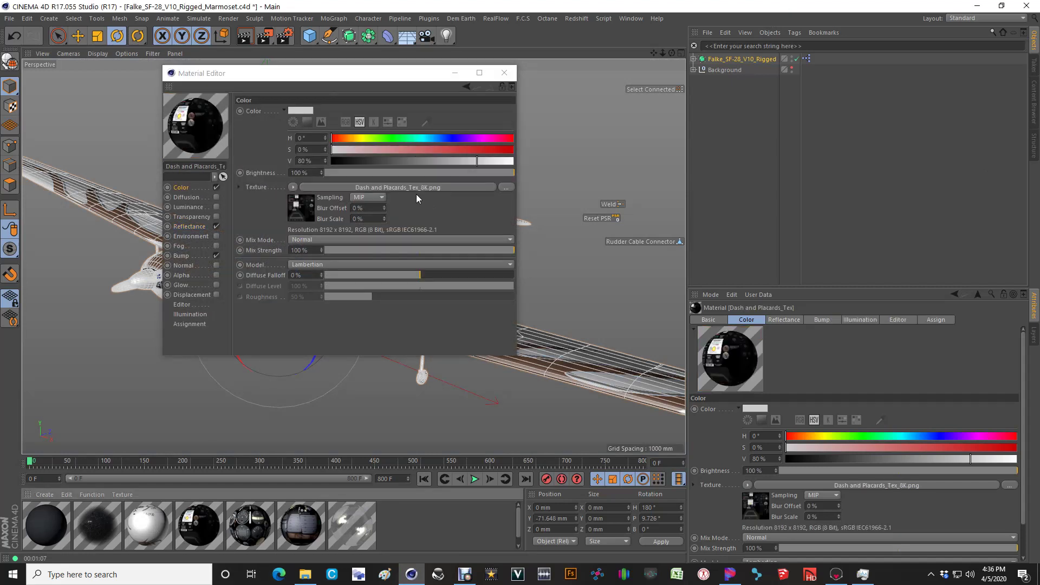
{"action": "left_click", "coordinate": [254, 529]}
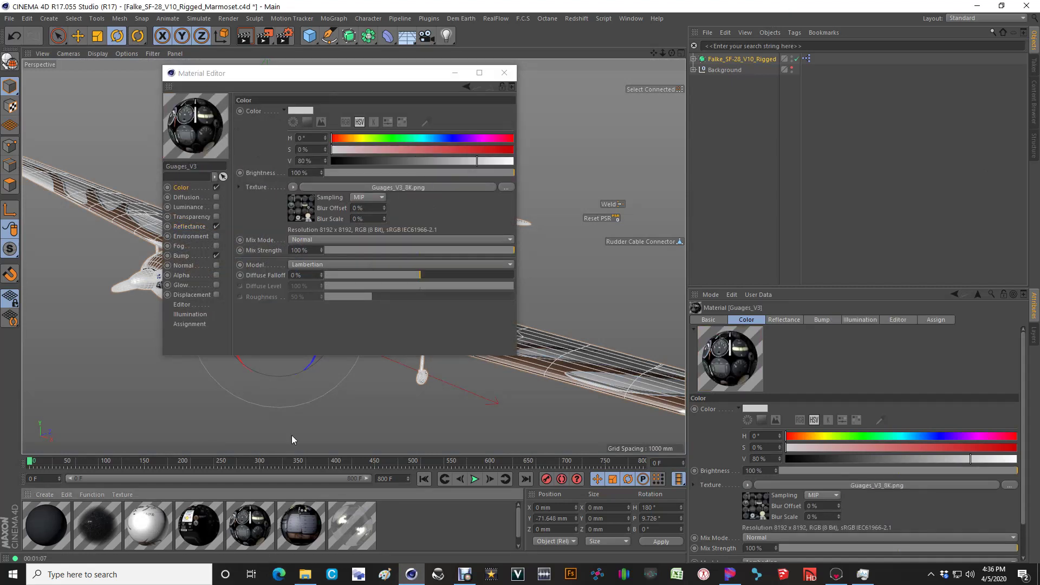
{"action": "left_click", "coordinate": [302, 528]}
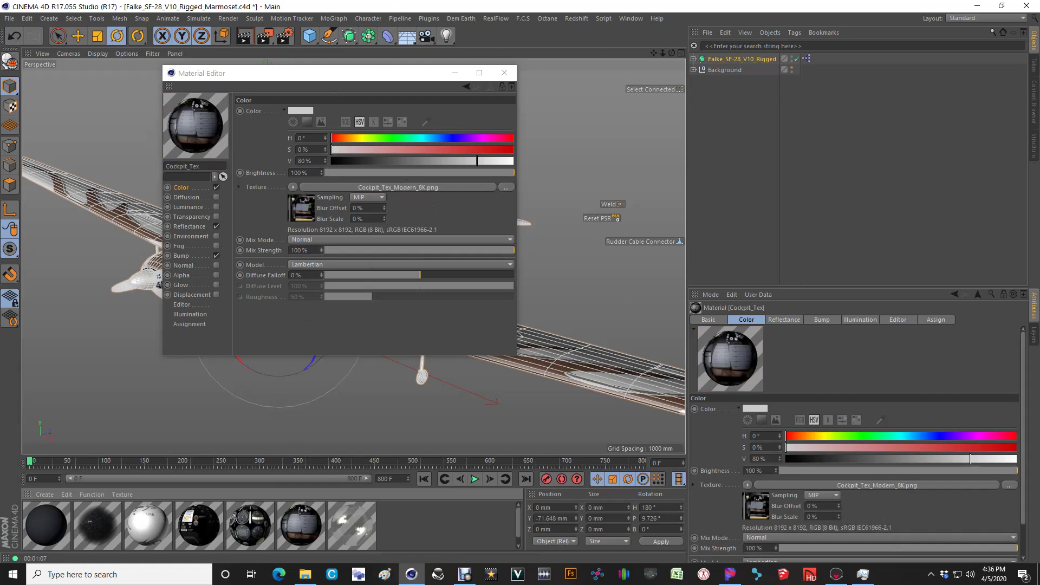
- Replace the Cockpit_Tex material's color texture with Cockpit_Tex_8K from the Falke SF-28 folder and minimize the Material Editor
{"action": "left_click", "coordinate": [305, 575]}
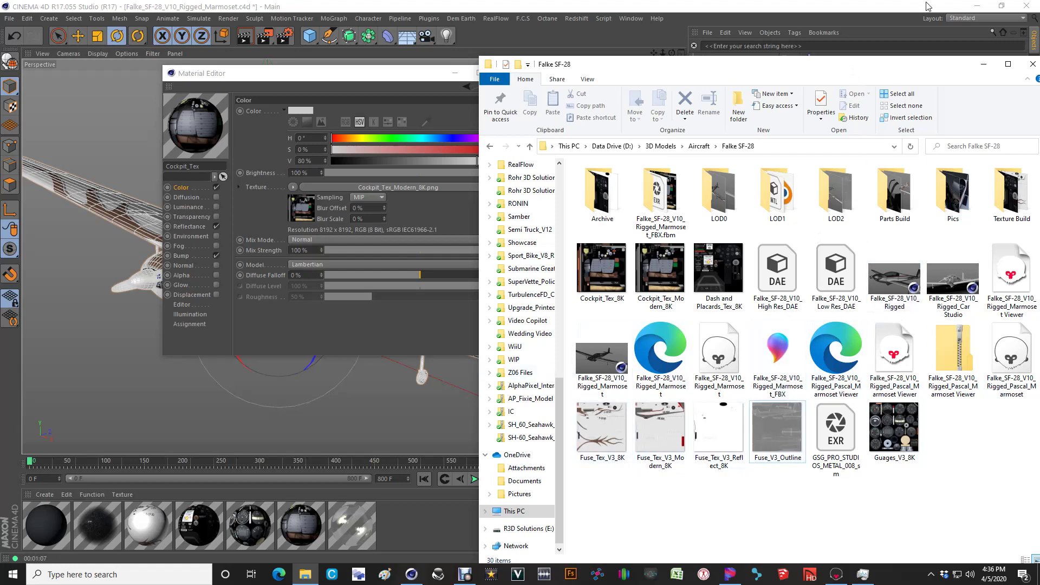
{"action": "left_click", "coordinate": [605, 277]}
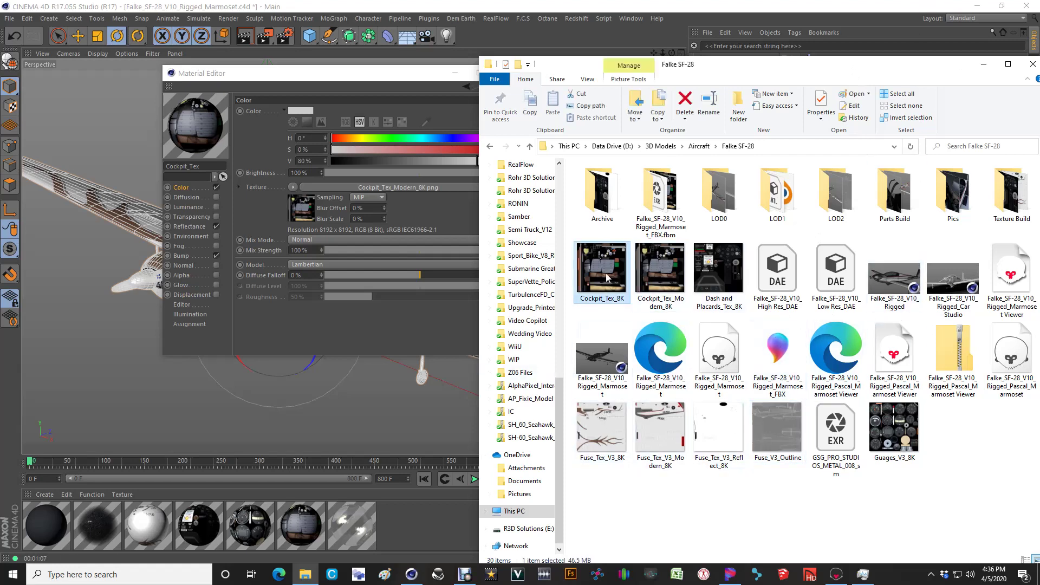
{"action": "left_click_drag", "start_coordinate": [355, 209], "coordinate": [337, 190]}
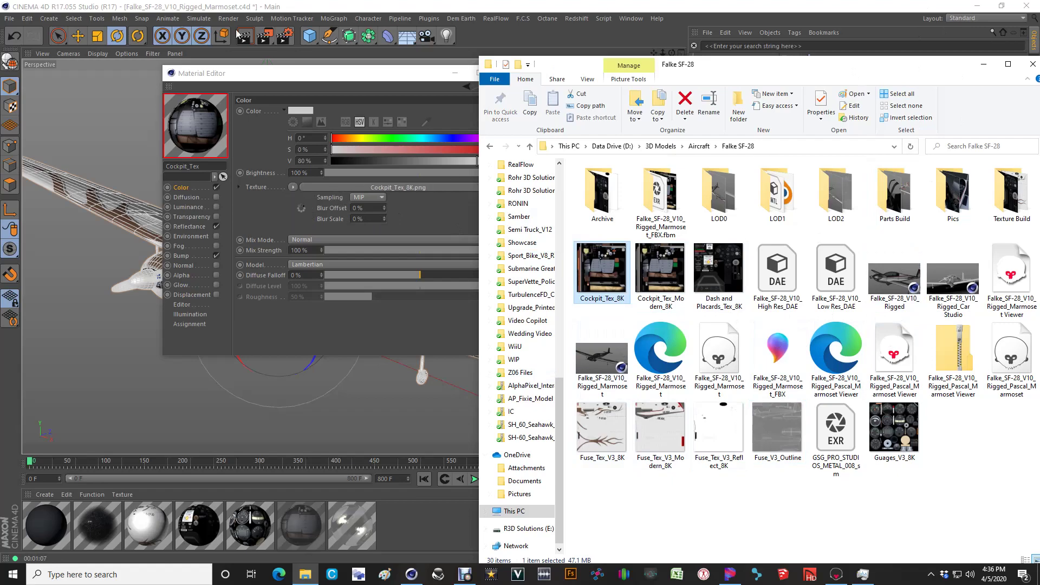
{"action": "left_click", "coordinate": [984, 64]}
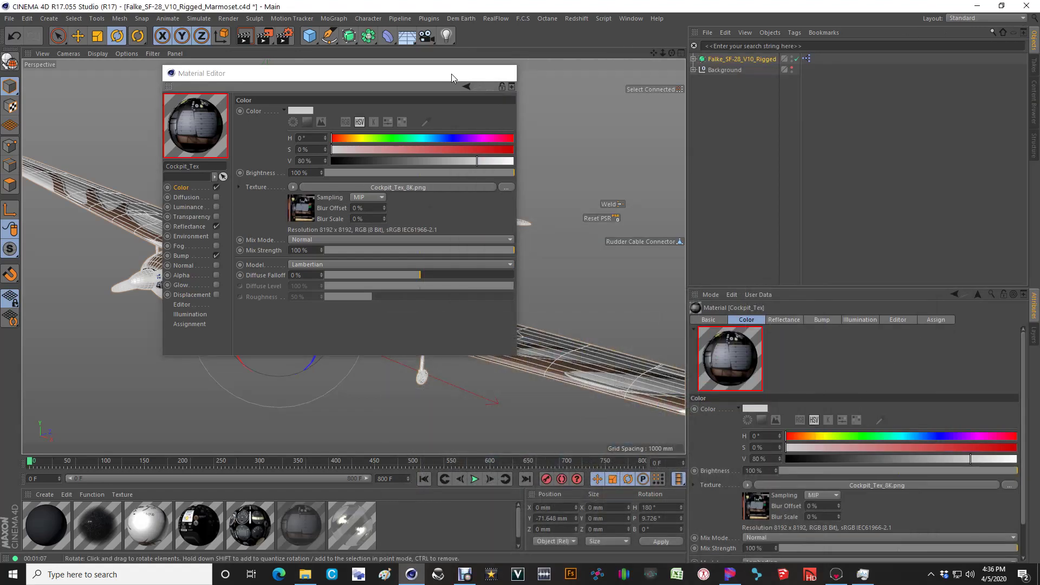
{"action": "left_click", "coordinate": [453, 72]}
- Render a close view of the canopy and retextured cockpit, and return to a view of the whole aircraft
{"action": "left_click_drag", "start_coordinate": [252, 255], "coordinate": [282, 251], "text": "alt"}
{"action": "scroll", "coordinate": [306, 249], "scroll_direction": "up", "scroll_amount": 10}
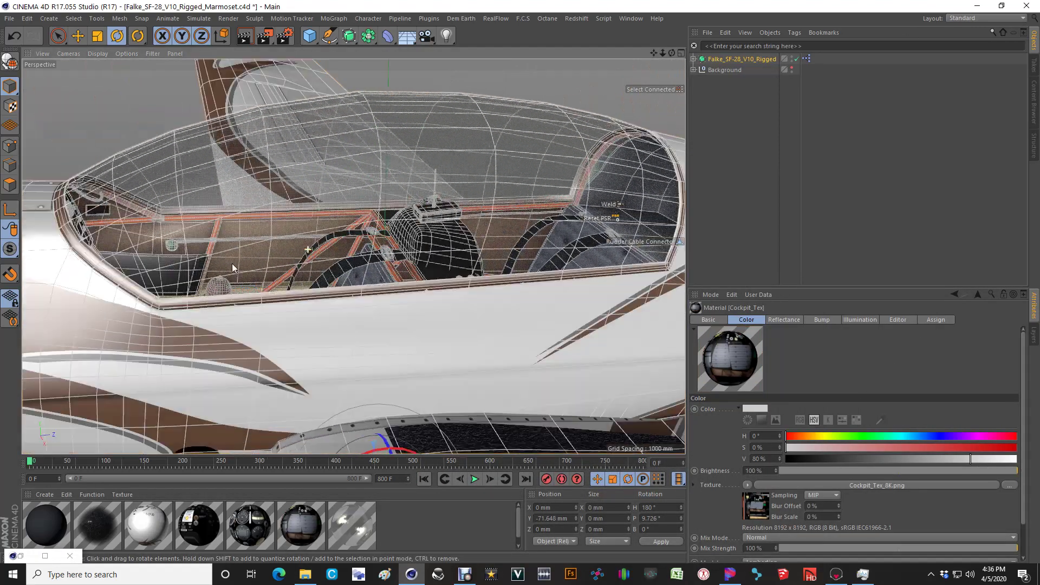
{"action": "scroll", "coordinate": [227, 222], "scroll_direction": "down", "scroll_amount": 4}
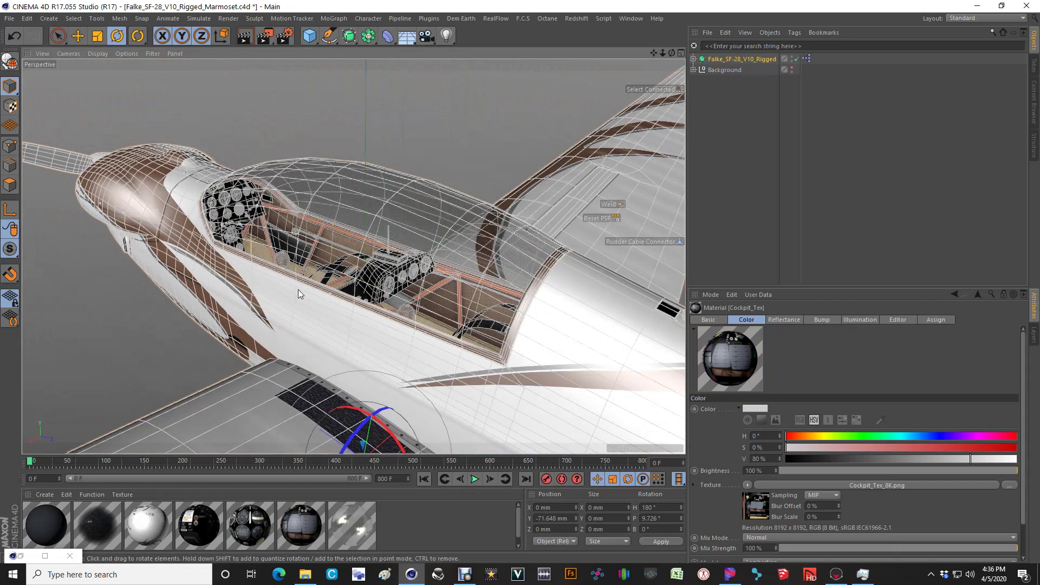
{"action": "left_click_drag", "start_coordinate": [298, 290], "coordinate": [382, 245], "text": "alt"}
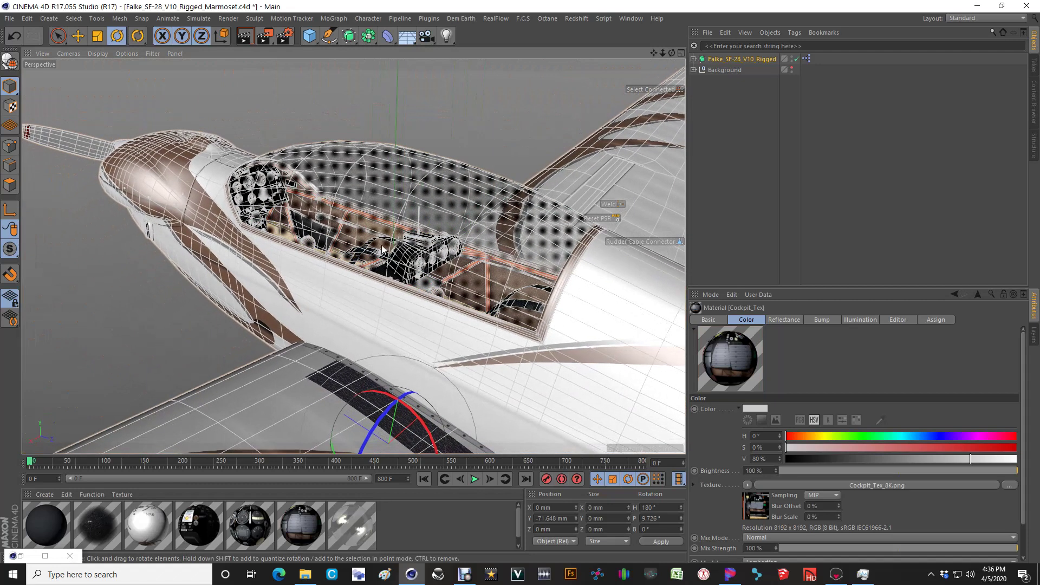
{"action": "left_click", "coordinate": [244, 35]}
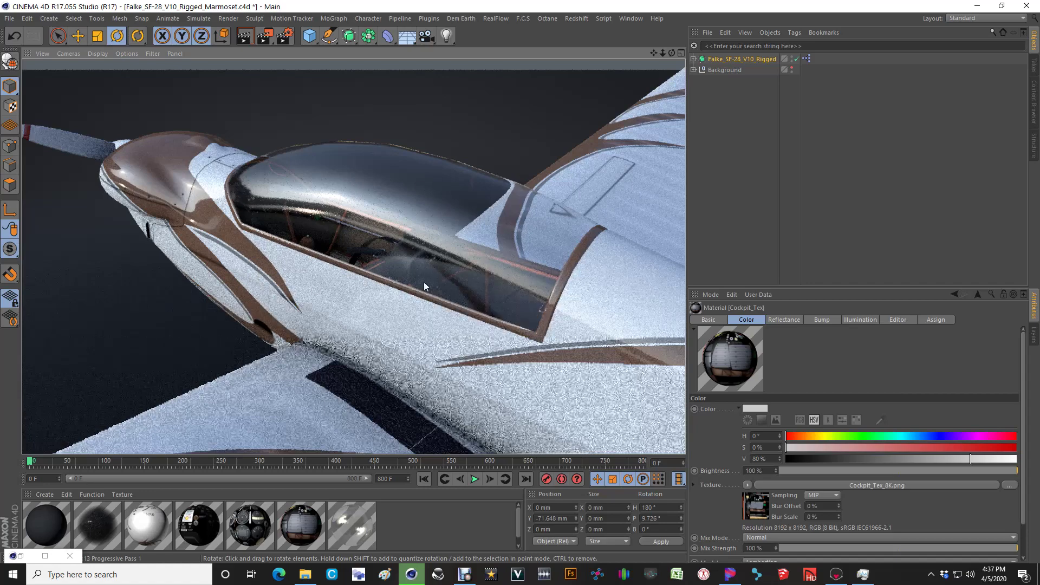
{"action": "mouse_move", "coordinate": [342, 255]}
{"action": "left_mouse_down", "text": "alt"}
{"action": "mouse_move", "coordinate": [280, 229]}
{"action": "mouse_move", "coordinate": [343, 221]}
{"action": "mouse_move", "coordinate": [387, 253]}
{"action": "mouse_move", "coordinate": [378, 243]}
{"action": "mouse_move", "coordinate": [315, 264]}
{"action": "mouse_move", "coordinate": [378, 259]}
{"action": "left_mouse_up", "text": "alt"}
{"action": "scroll", "coordinate": [314, 262], "scroll_direction": "down", "scroll_amount": 6}
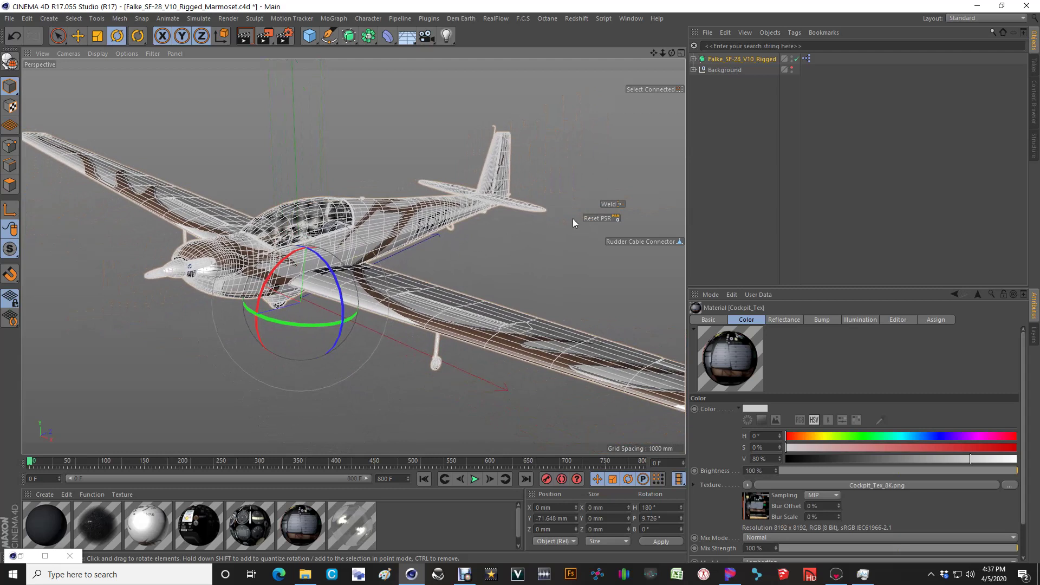